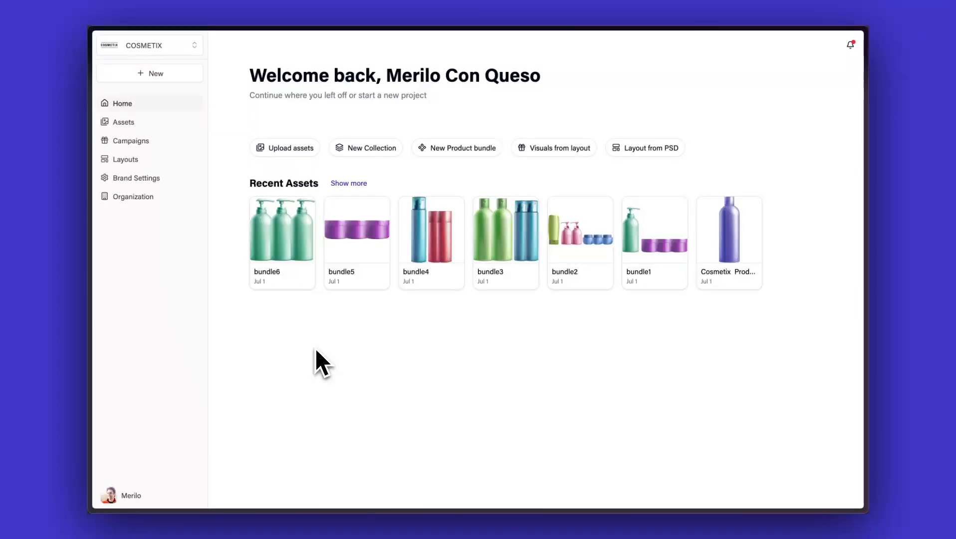
Create a new layout from a PSD file and finish mapping its layers to elements.
click(654, 150)
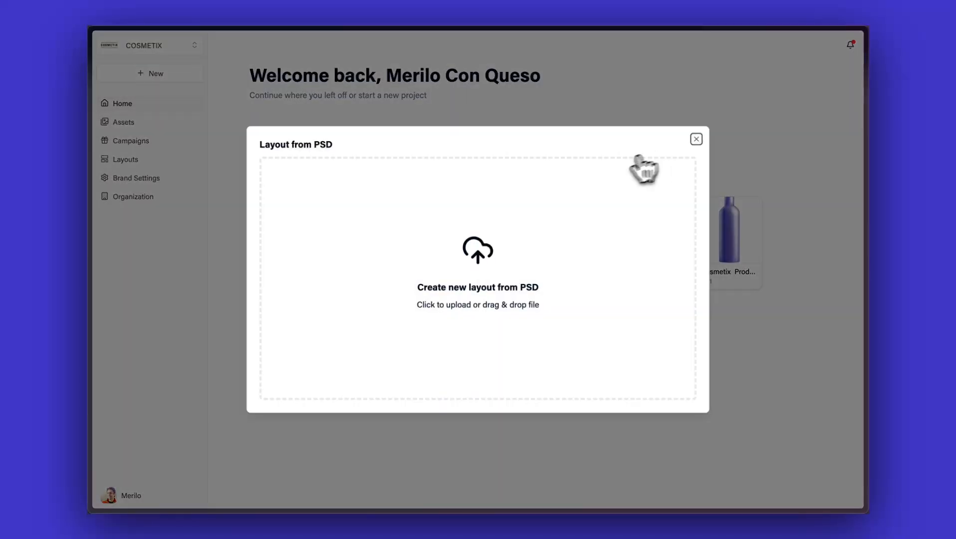
drag(641, 160, 480, 250)
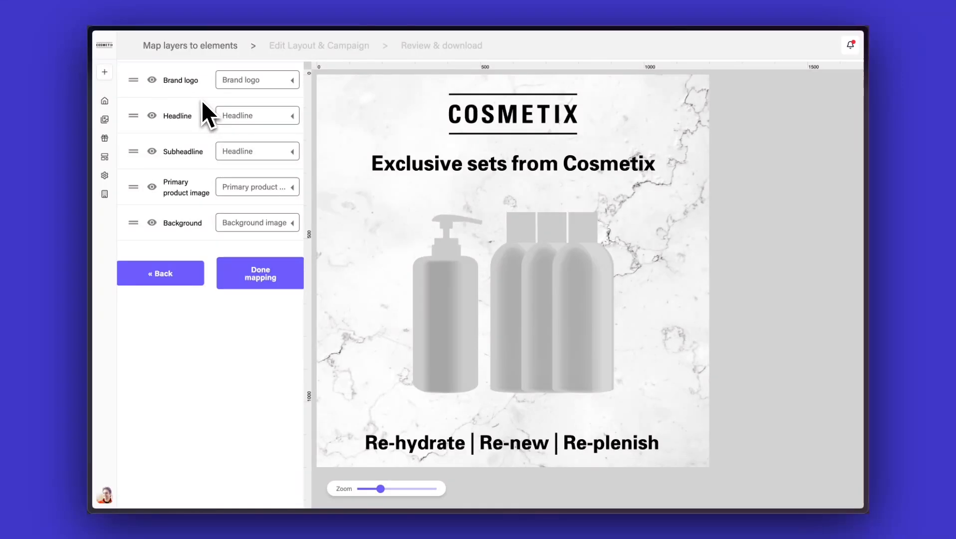
click(266, 279)
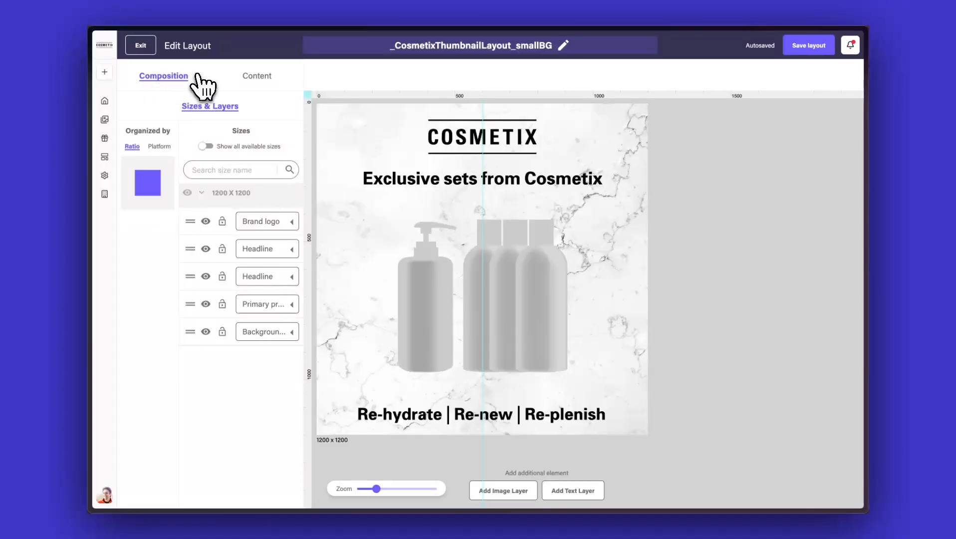
Show all available sizes and enable the 1200 x 628 and 1080 x 1920 sizes alongside 1200 x 1200.
click(450, 142)
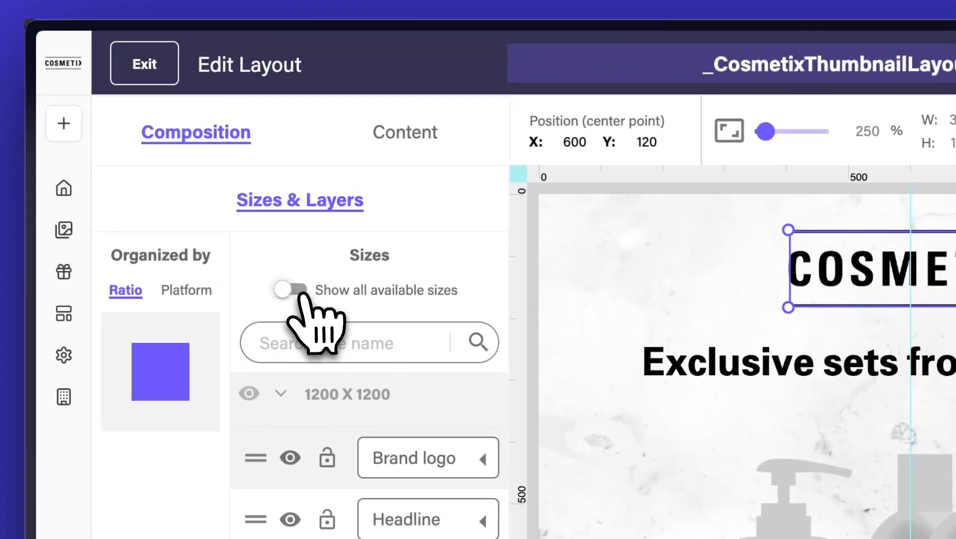
click(298, 291)
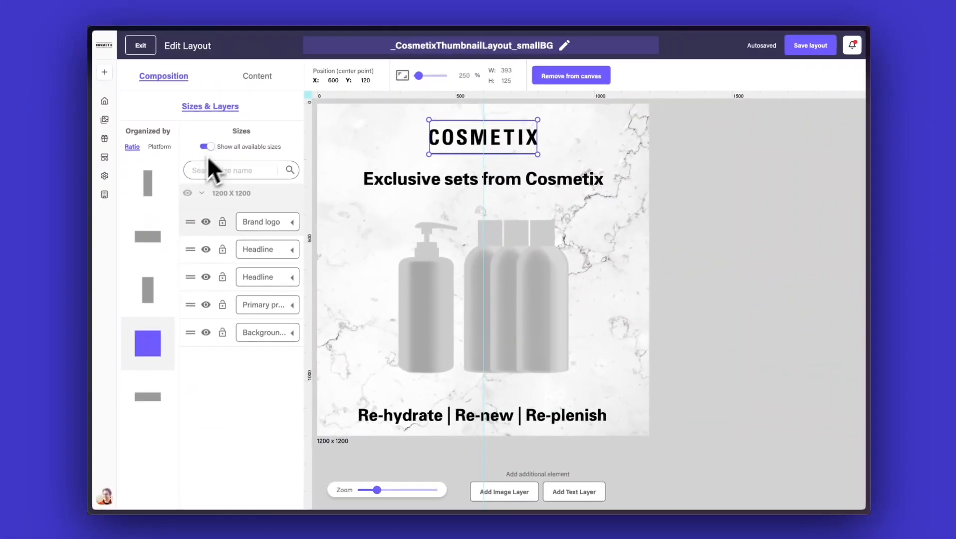
click(151, 235)
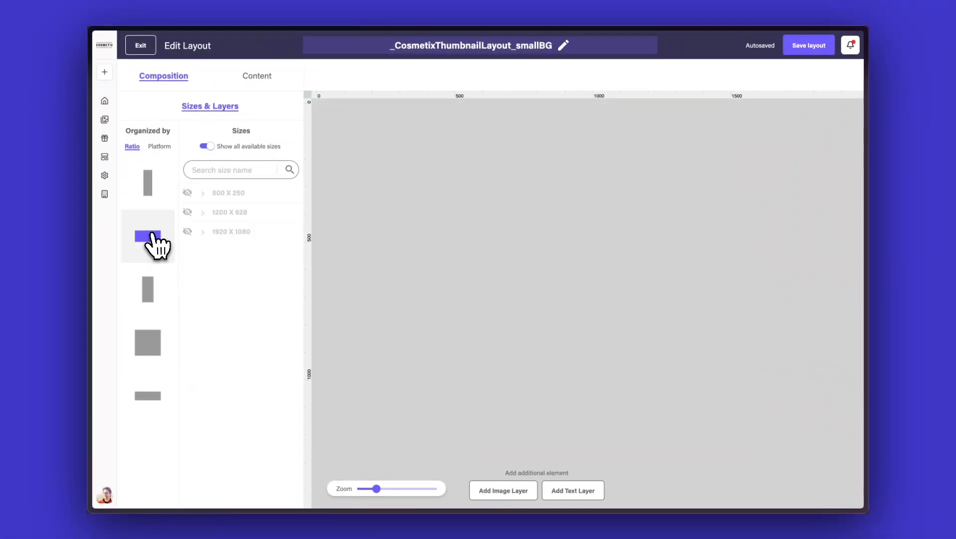
click(187, 212)
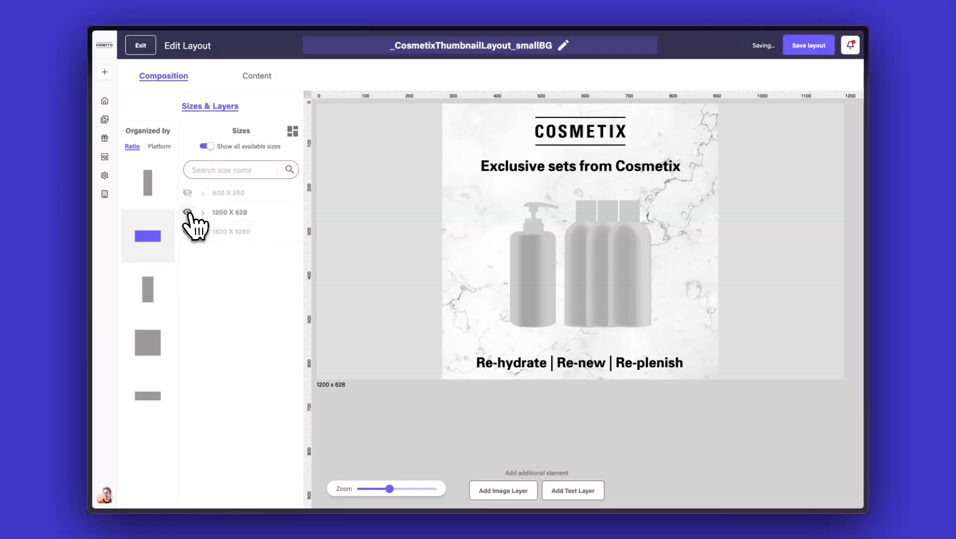
click(147, 289)
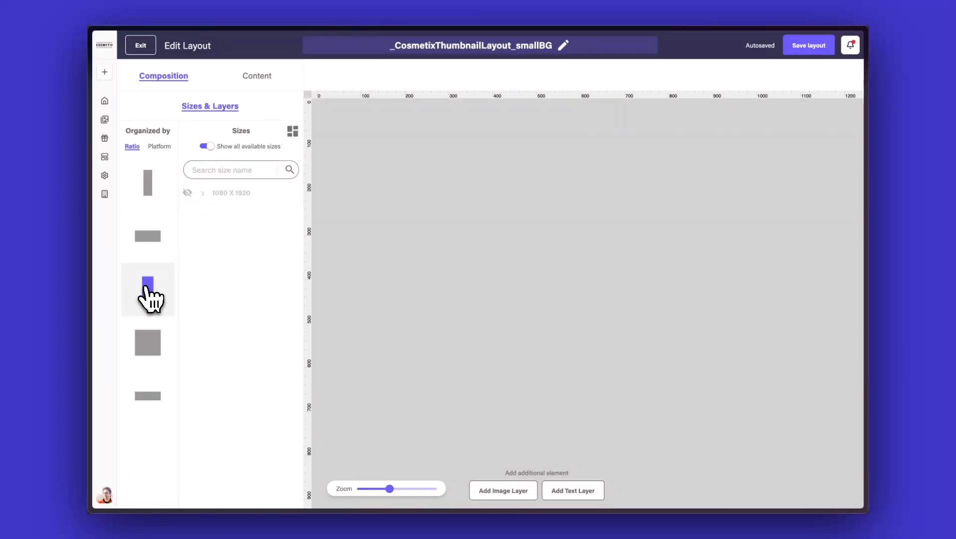
click(187, 193)
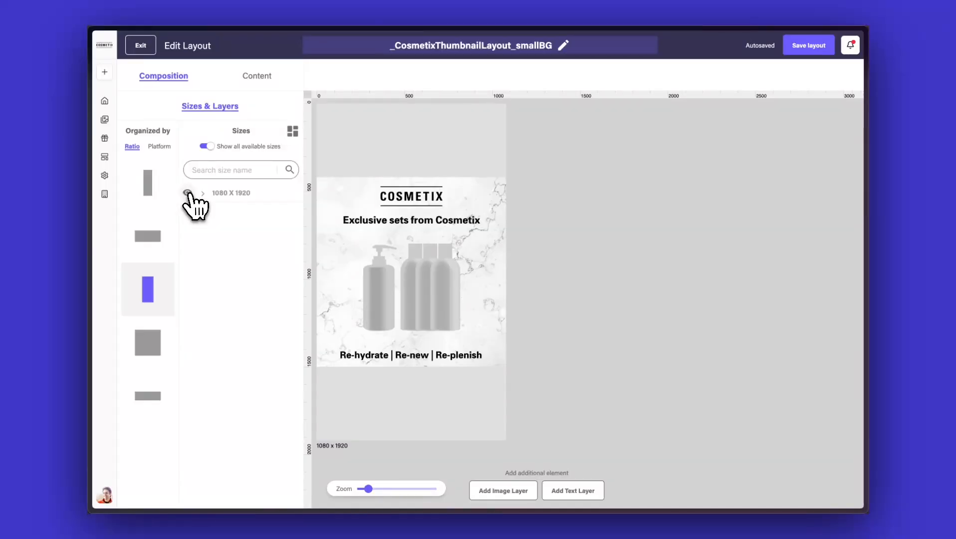
click(274, 146)
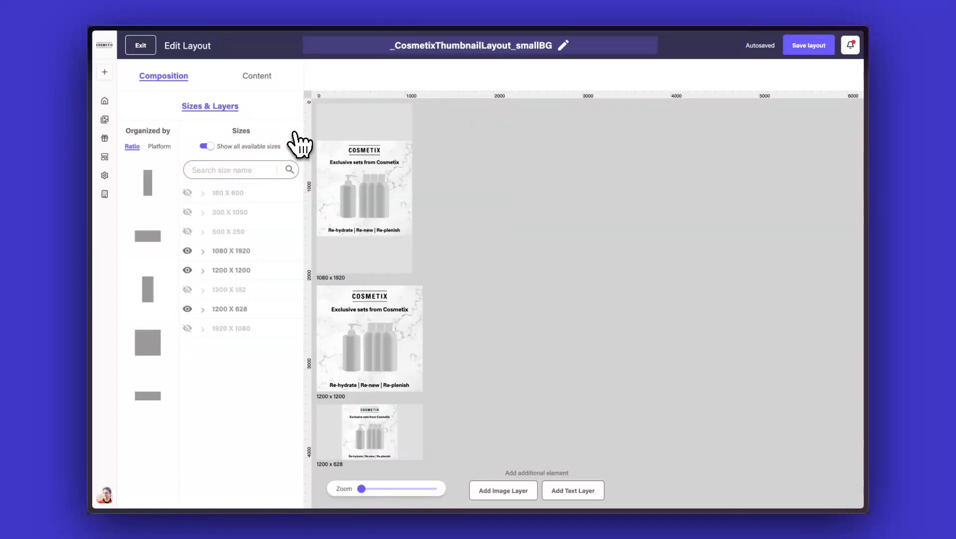
Try rescaling the 1080 x 1920 background image and open its image fit options.
click(330, 129)
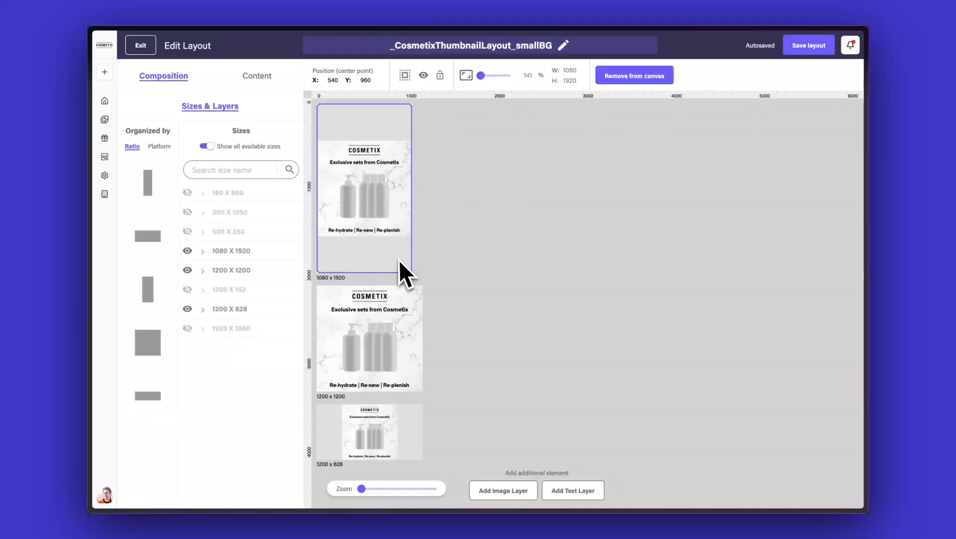
click(481, 75)
drag(481, 76, 483, 75)
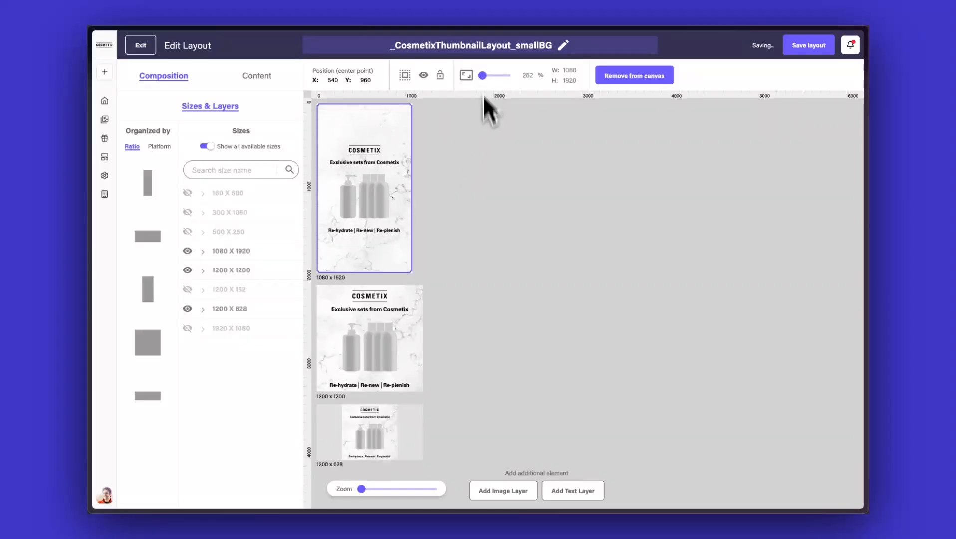
click(482, 76)
drag(484, 76, 480, 76)
click(478, 172)
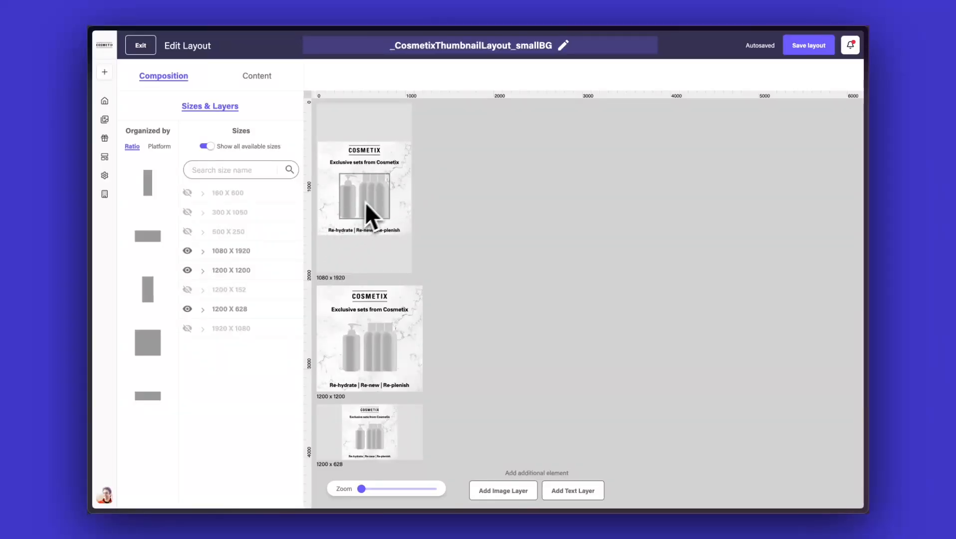
click(408, 142)
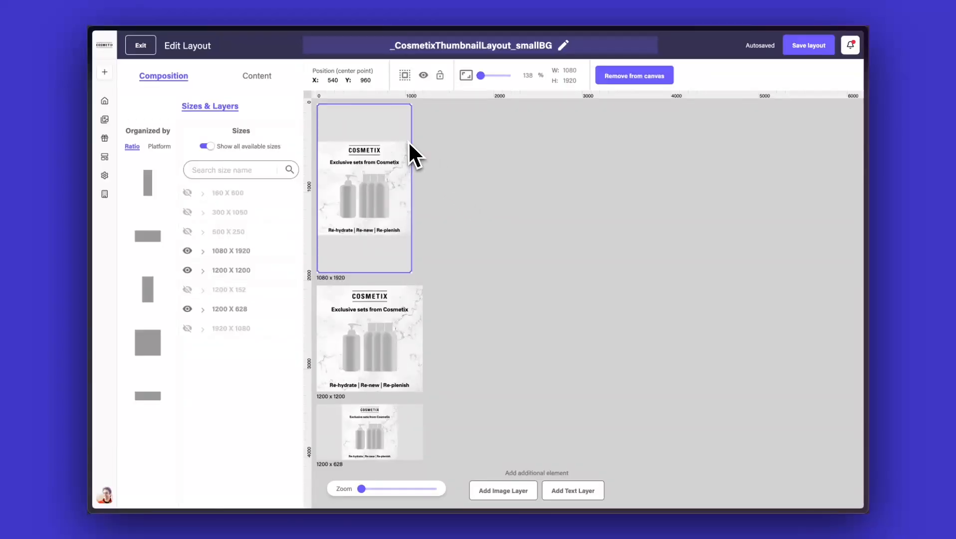
click(465, 76)
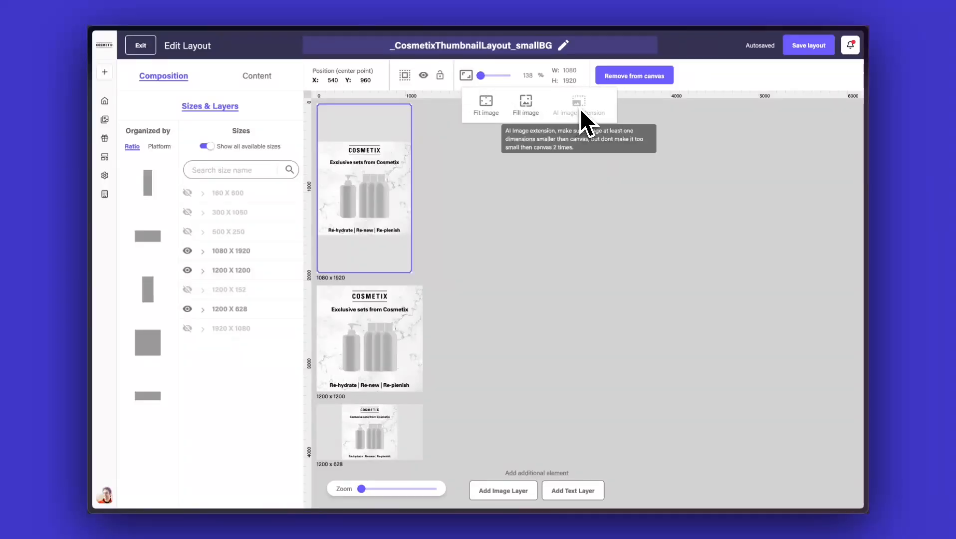
click(538, 222)
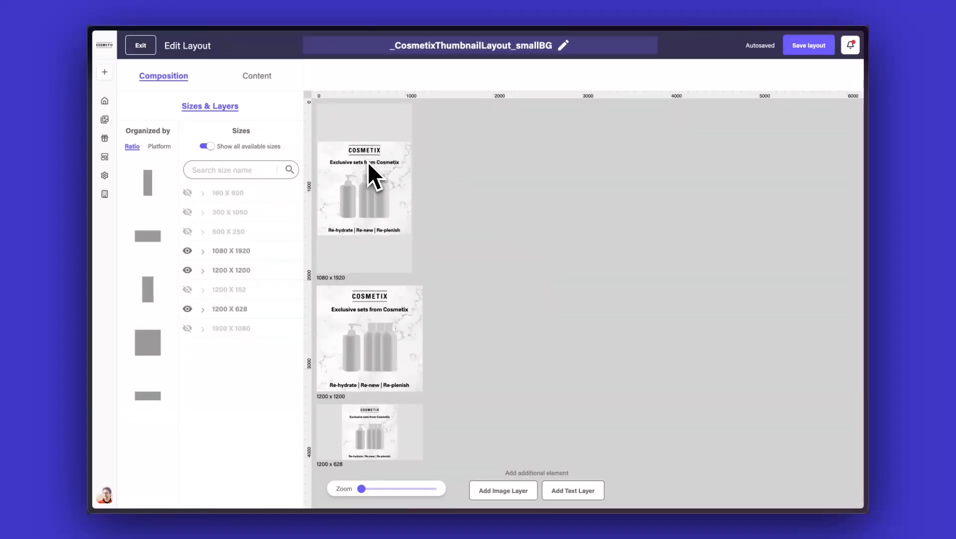
In the 1080 x 1920 size, enlarge the brand logo and headline and move them toward the top.
click(230, 250)
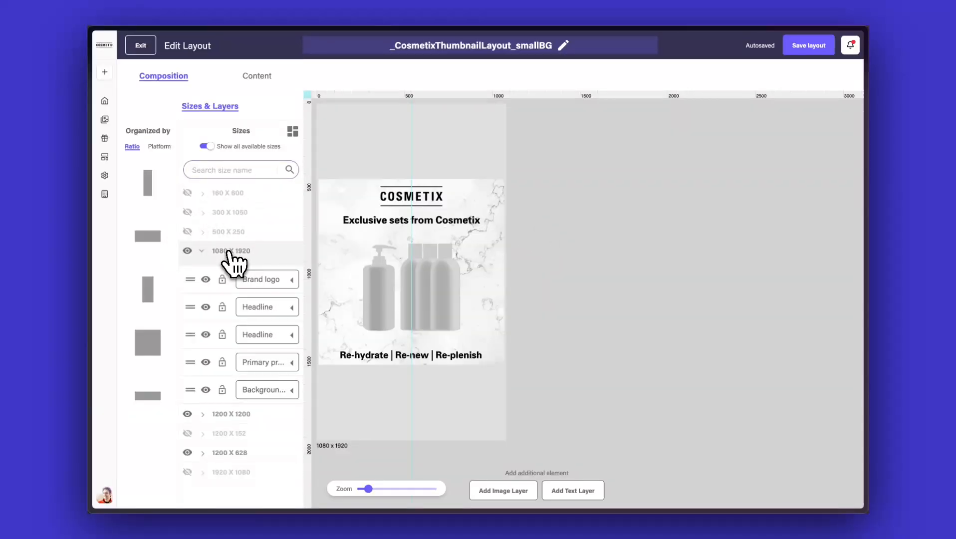
click(403, 201)
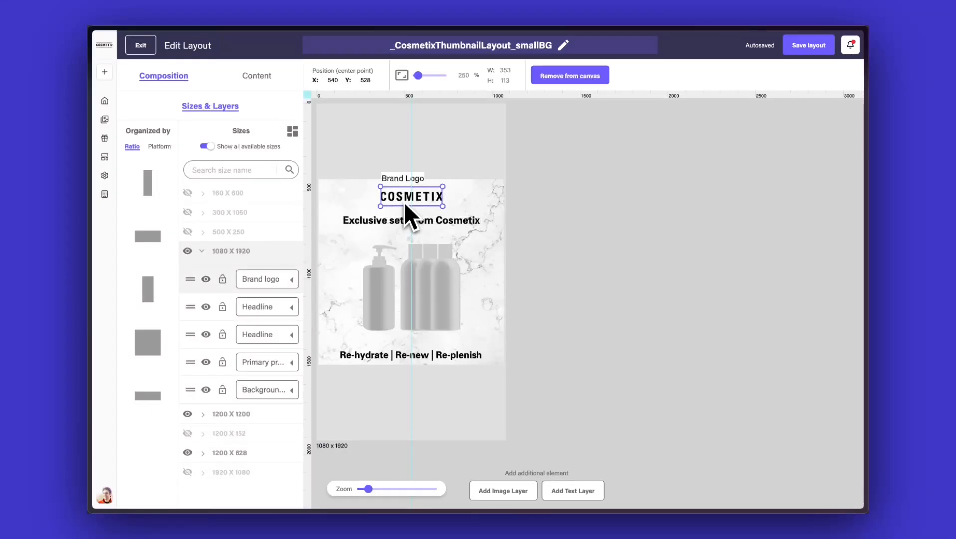
drag(380, 186, 359, 180)
drag(409, 201, 420, 155)
click(414, 220)
drag(343, 215, 329, 175)
drag(480, 223, 495, 194)
Enlarge and reposition the product image and subheadline in the 1080 x 1920 size, then collapse its layers.
drag(427, 358, 496, 418)
drag(342, 418, 329, 418)
click(409, 299)
drag(363, 330, 335, 357)
drag(461, 357, 488, 381)
drag(488, 244, 488, 222)
drag(418, 250, 418, 244)
drag(422, 149, 422, 142)
shift+click(437, 180)
shift+click(438, 300)
shift+click(432, 411)
shift+click(434, 385)
click(294, 251)
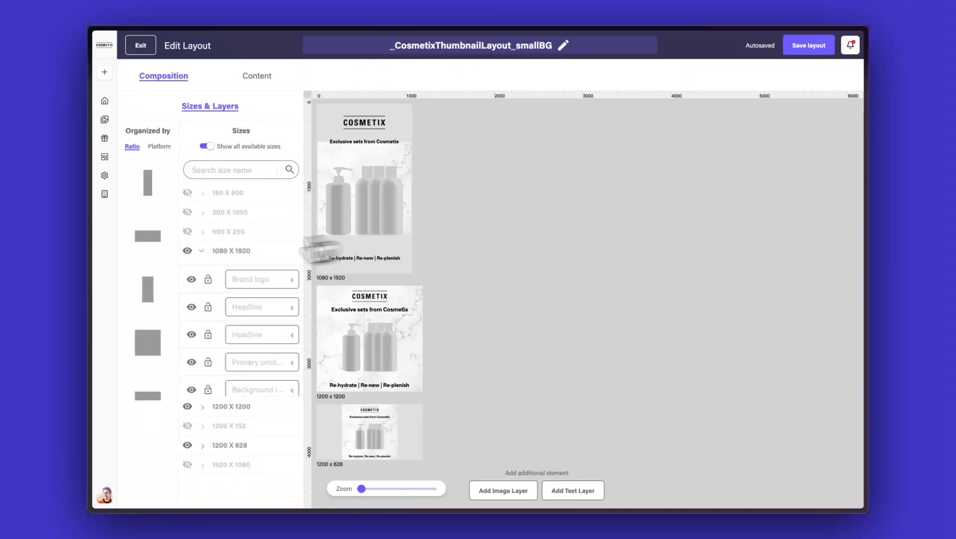
In the 1200 x 628 size, select the logo, headline and subheadline and move them to the right half.
click(220, 270)
click(215, 309)
click(564, 133)
shift+click(558, 162)
drag(574, 168, 728, 203)
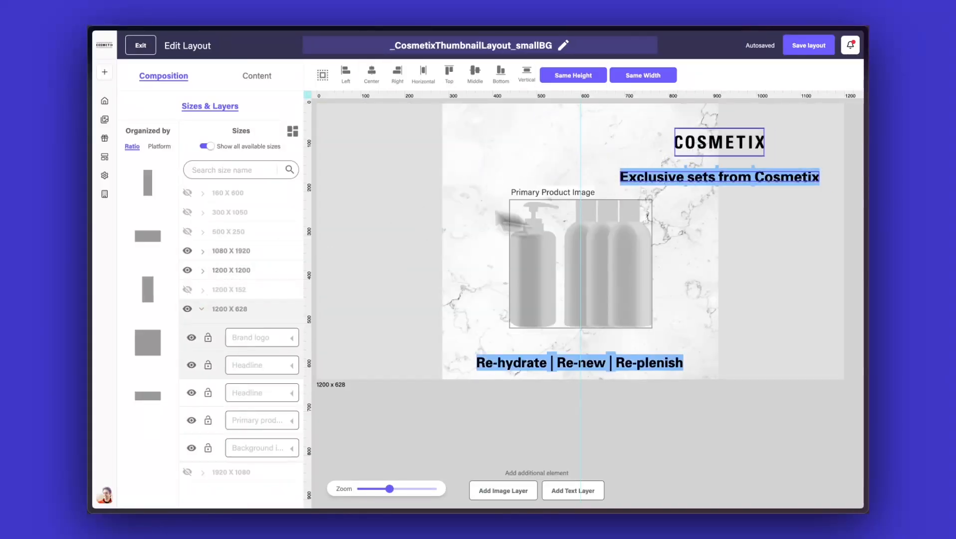
click(638, 225)
drag(558, 404, 554, 398)
scroll(554, 397, up, 1)
Move the product image to the left side of the 1200 x 628 size and enlarge it.
click(579, 269)
drag(579, 270, 415, 203)
drag(490, 266, 570, 337)
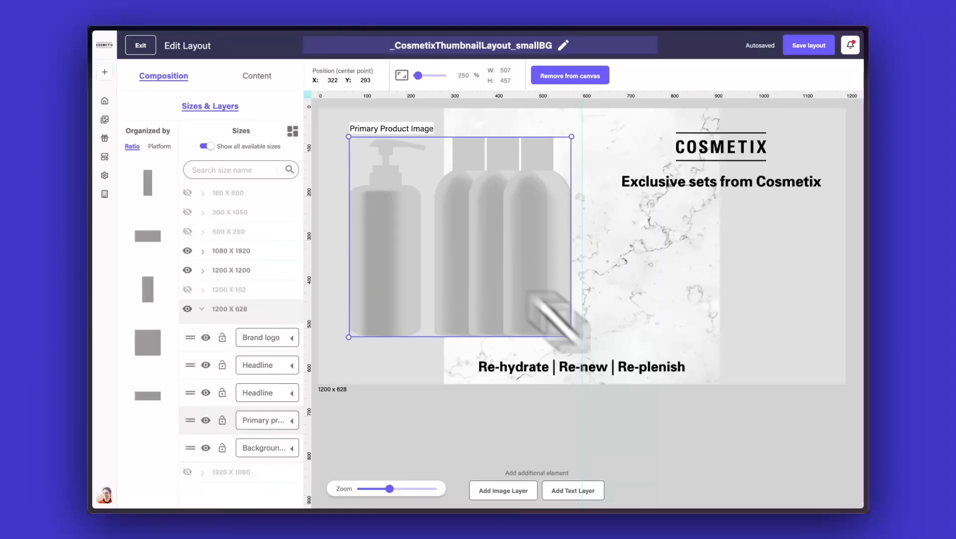
drag(519, 290, 508, 290)
drag(468, 339, 468, 359)
Reposition the subheadline, headline and logo on the right side and center-align them in the 1200 x 628 size.
click(519, 368)
drag(549, 371, 685, 324)
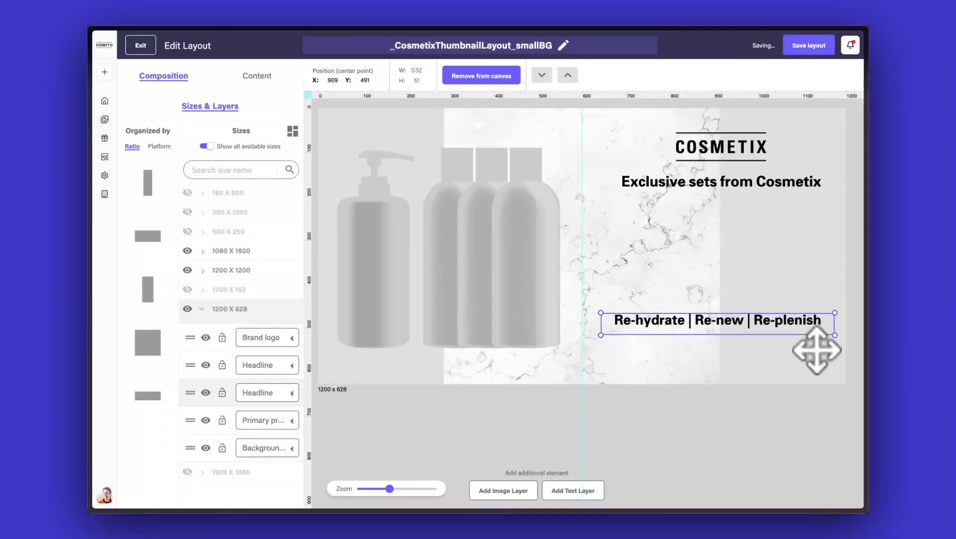
drag(709, 194, 695, 245)
drag(699, 323, 699, 310)
shift+click(699, 229)
shift+click(704, 152)
click(372, 75)
drag(713, 159, 712, 170)
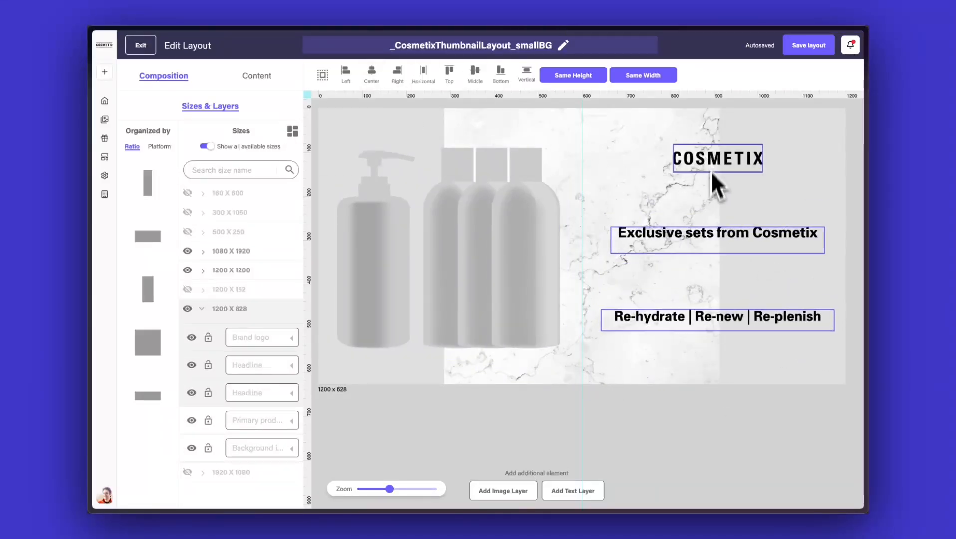
drag(732, 326, 731, 290)
drag(728, 239, 727, 251)
shift+click(724, 289)
click(639, 430)
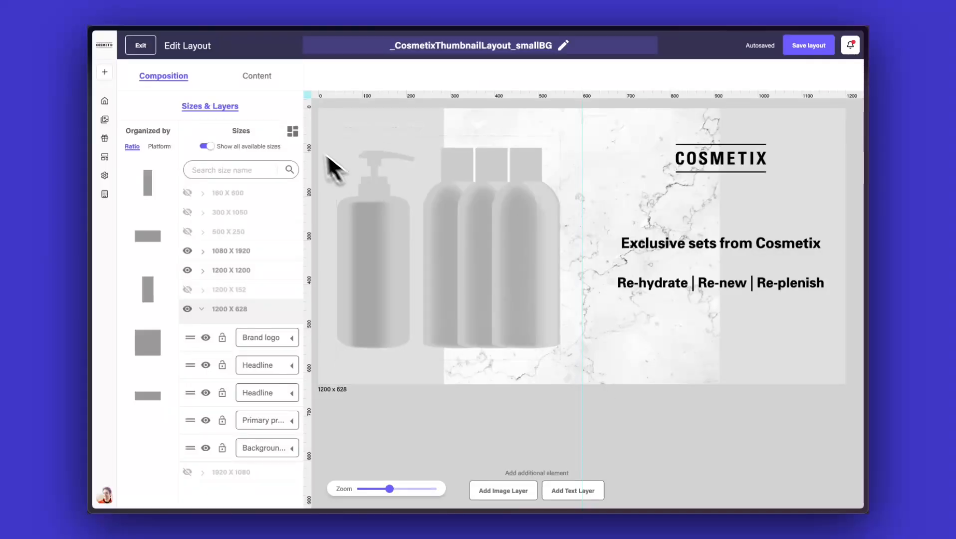
Switch back to the overview showing all enabled sizes.
click(294, 132)
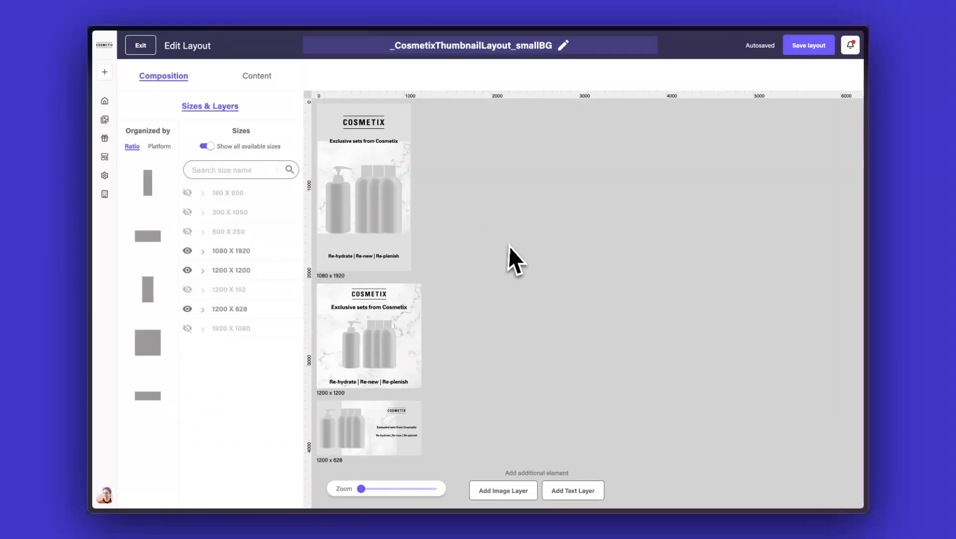
drag(499, 329, 505, 311)
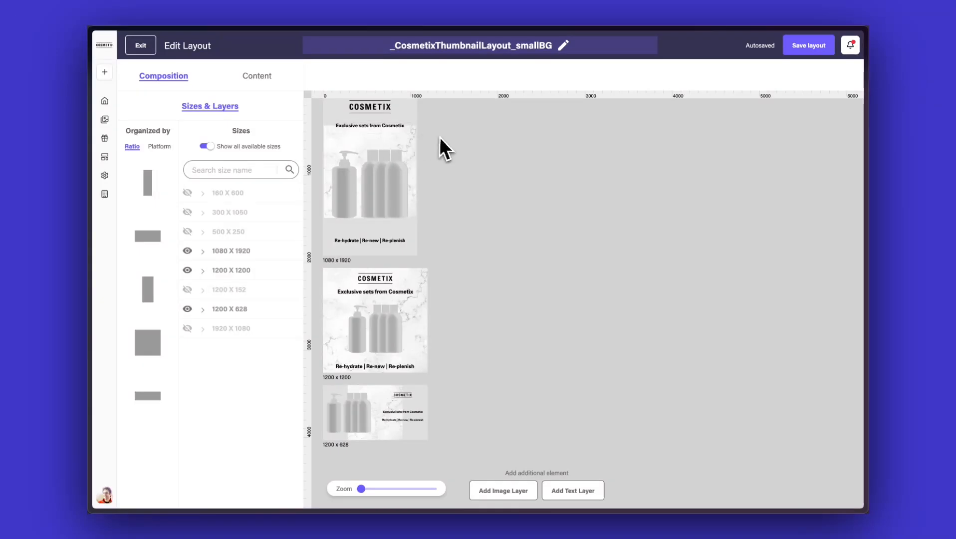
drag(439, 136, 442, 146)
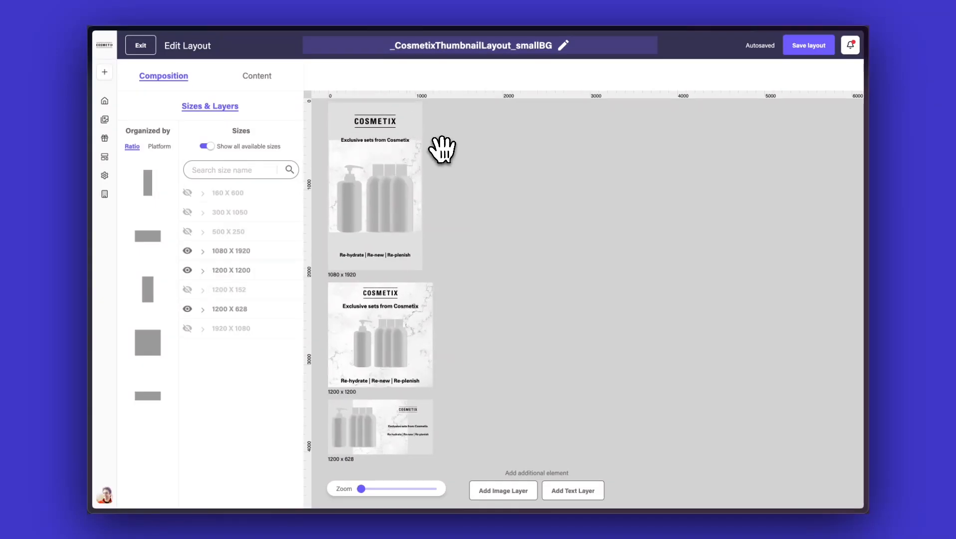
In the content view, extend the 1080 x 1920 background image using AI image extension.
click(260, 78)
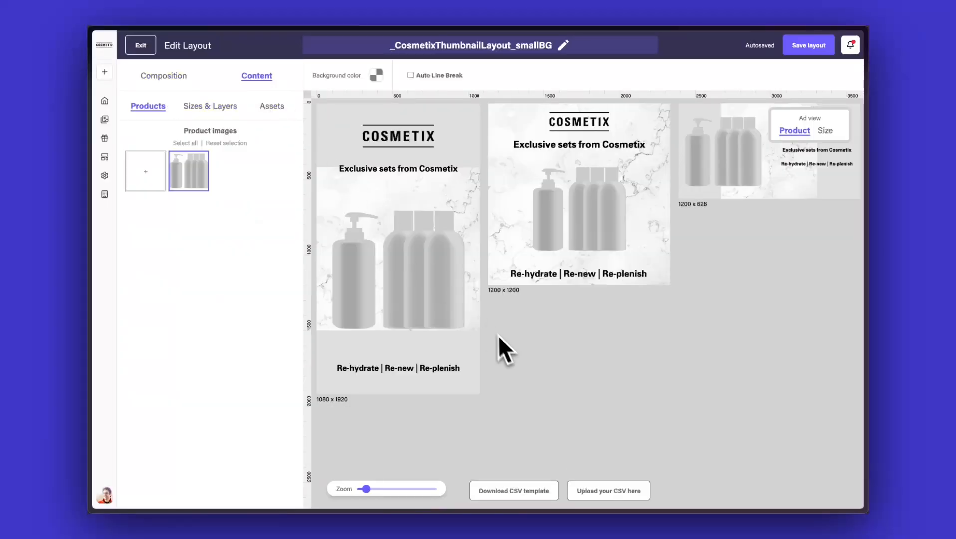
click(467, 140)
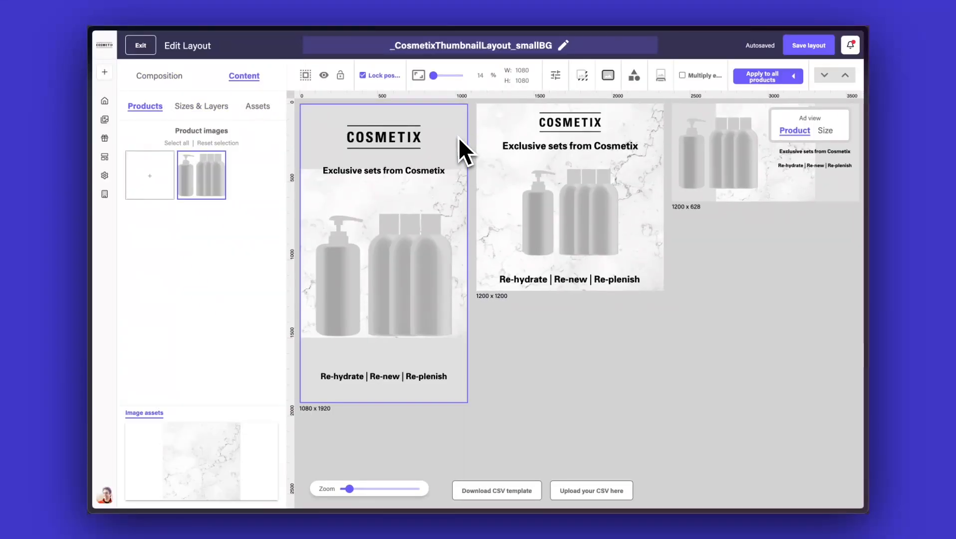
click(205, 115)
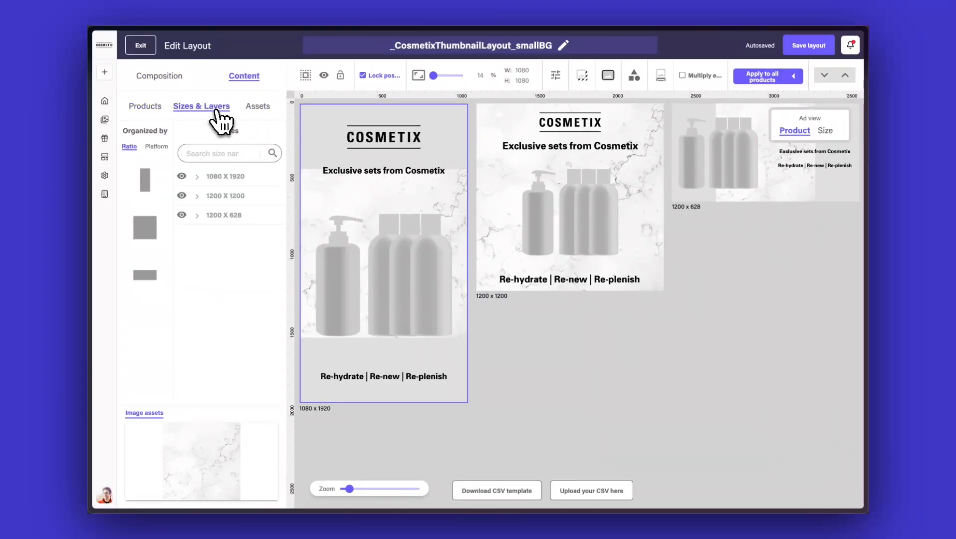
click(226, 177)
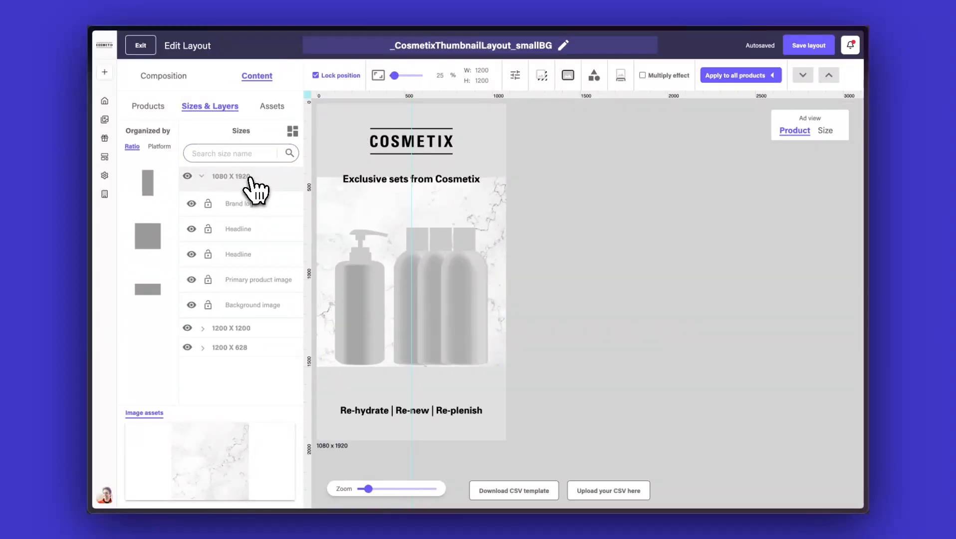
click(492, 144)
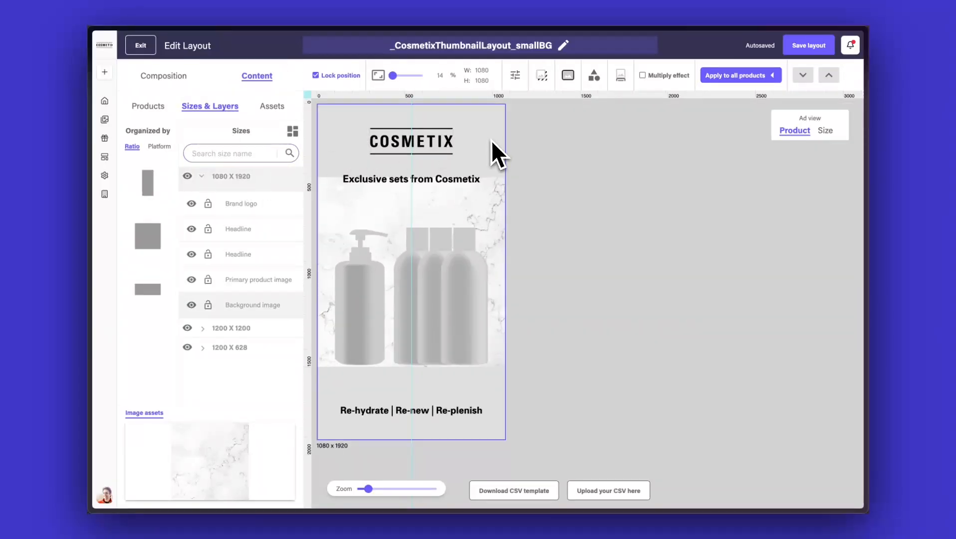
click(378, 75)
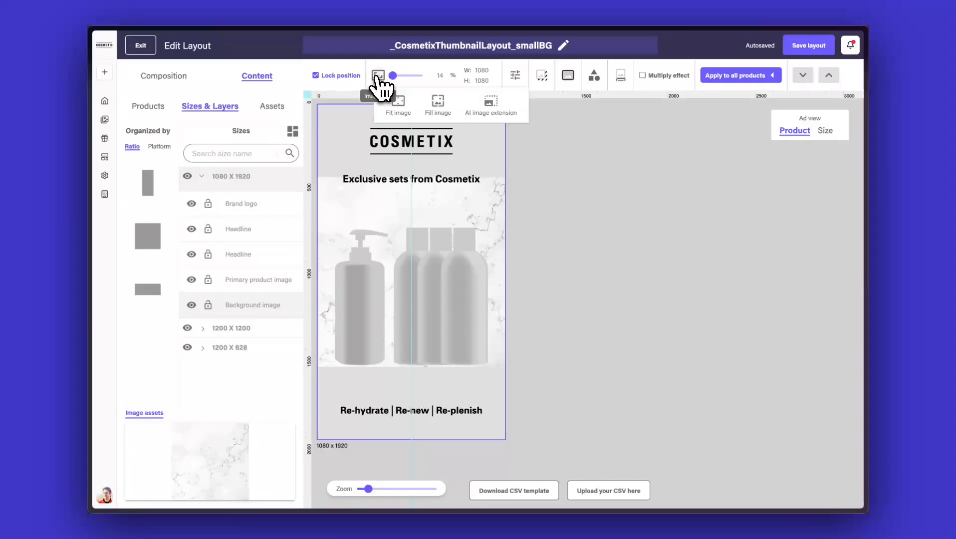
click(490, 103)
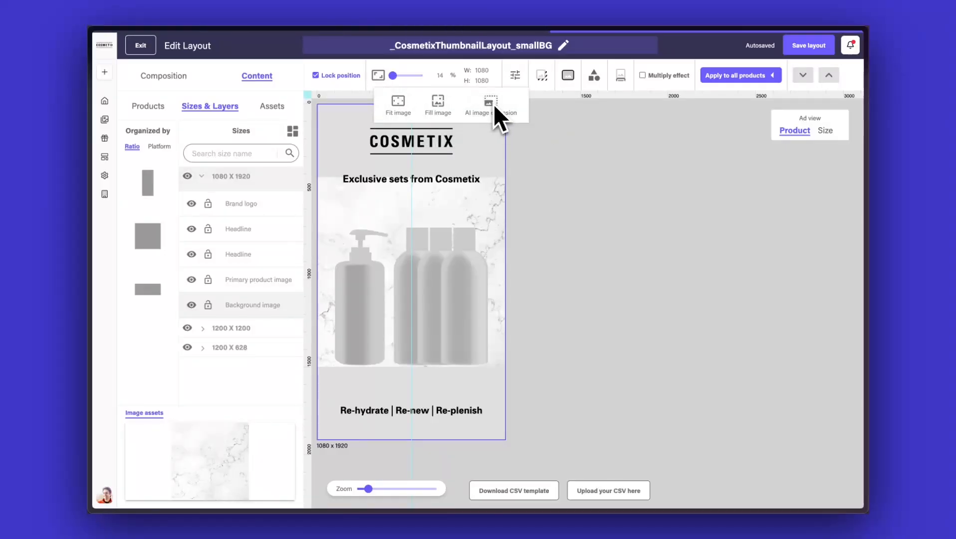
click(604, 158)
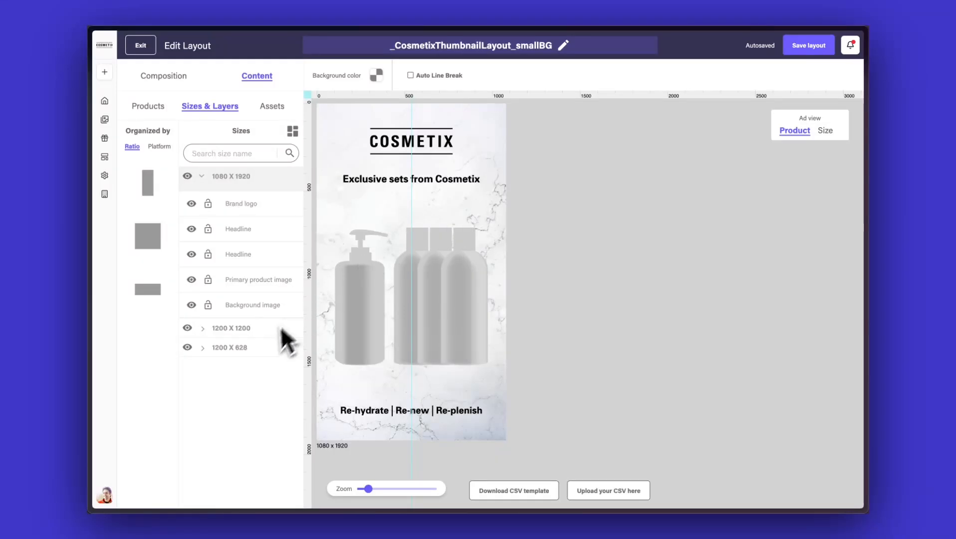
Extend the 1200 x 628 background image using AI image extension.
click(258, 351)
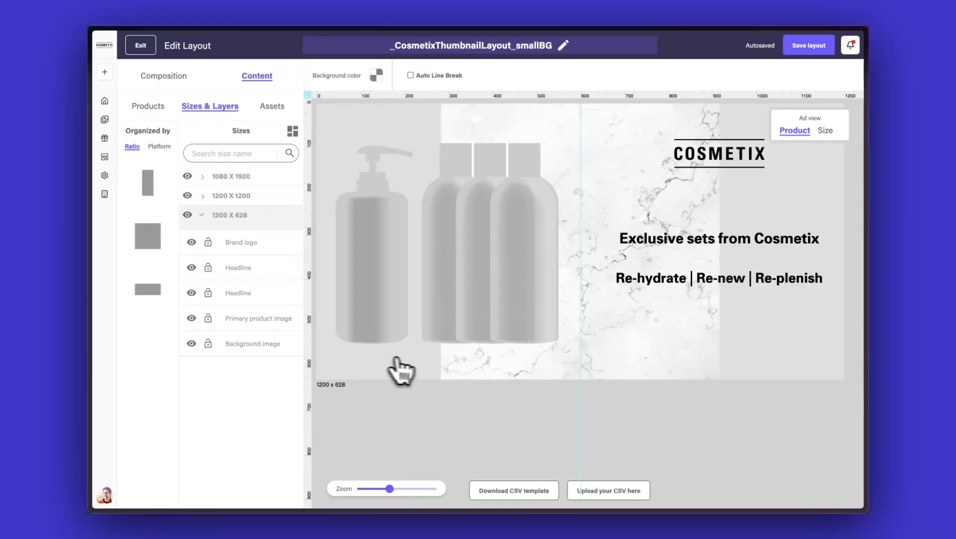
click(447, 369)
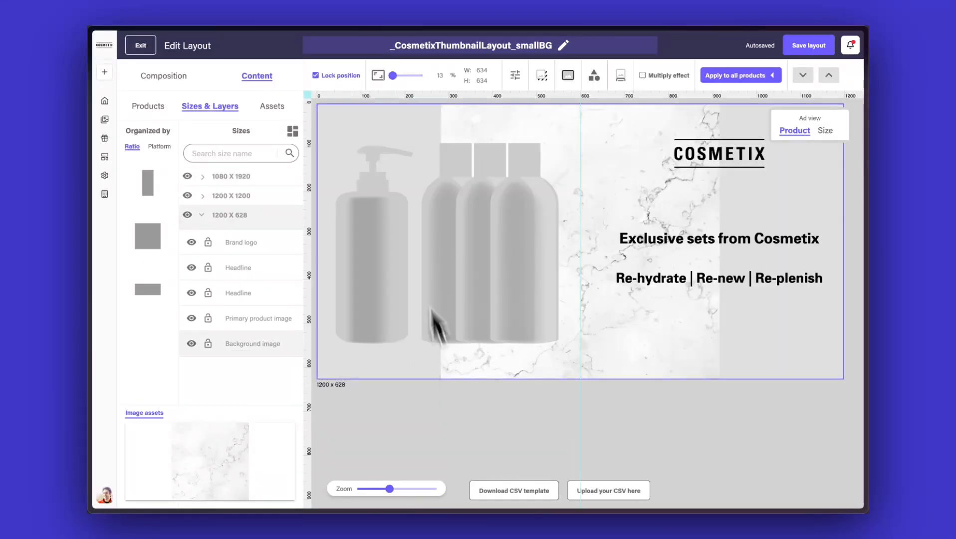
click(378, 75)
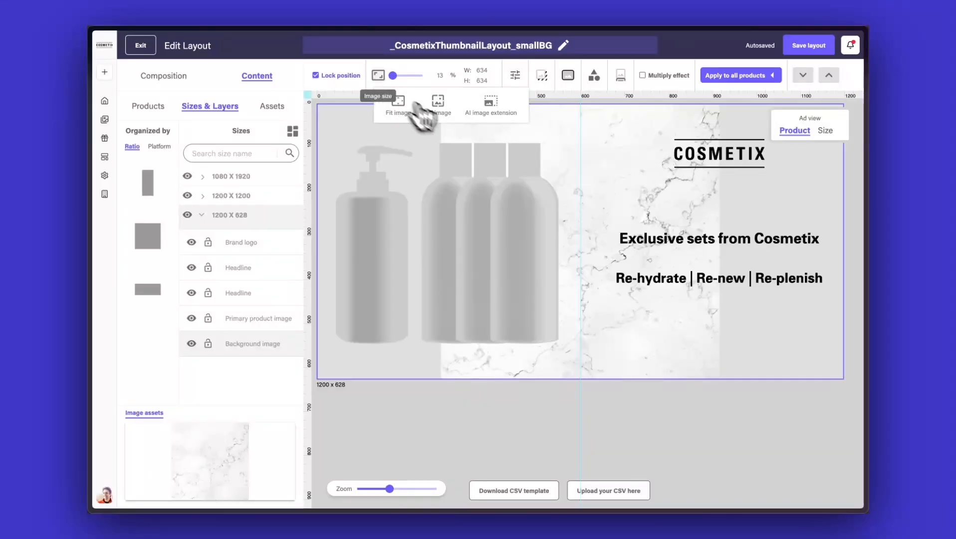
click(493, 114)
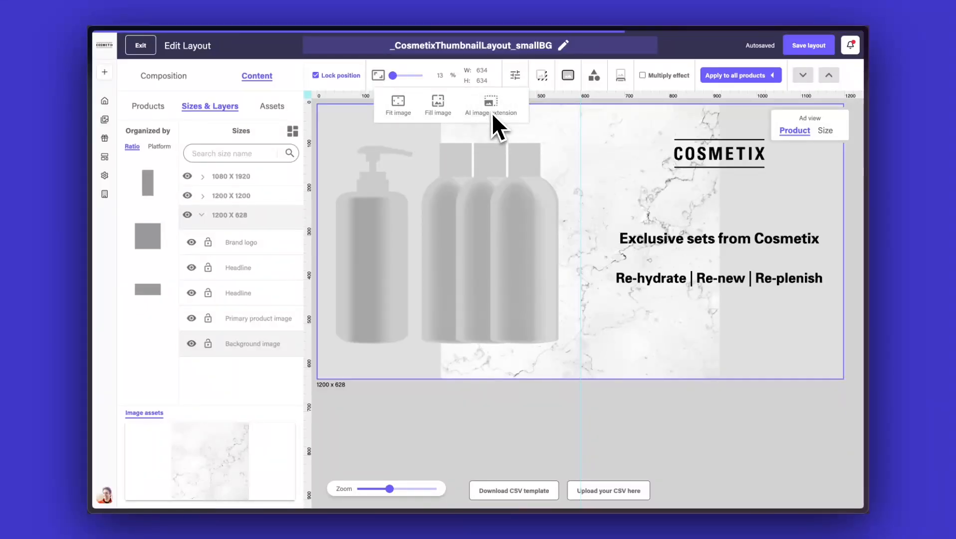
click(539, 396)
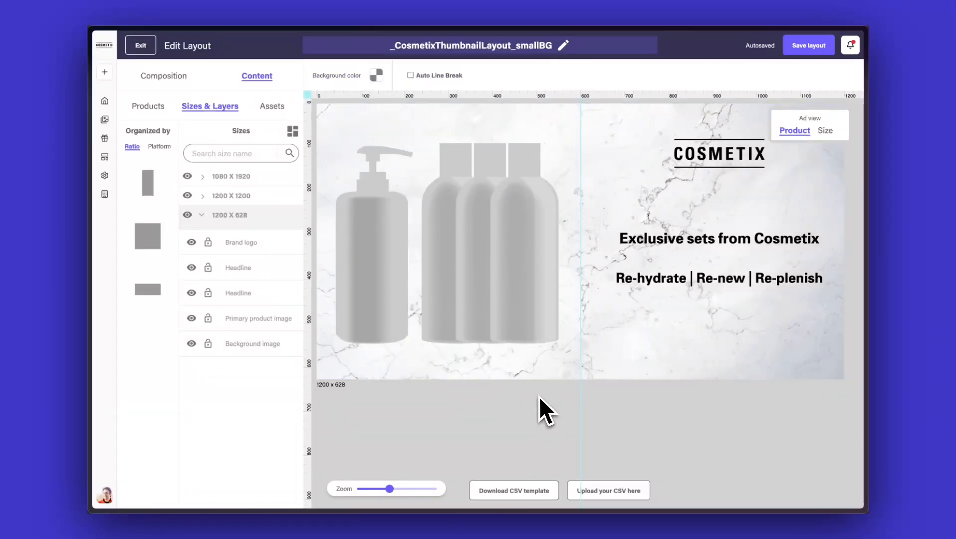
Add a reflection to the product image in all sizes with 58% opacity, 35% depth and -3% position.
click(293, 131)
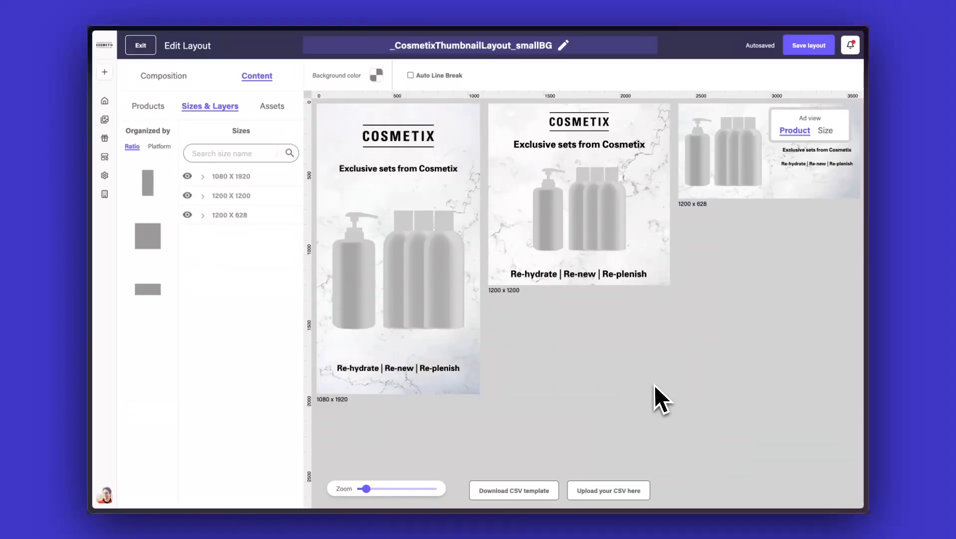
scroll(654, 385, down, 3)
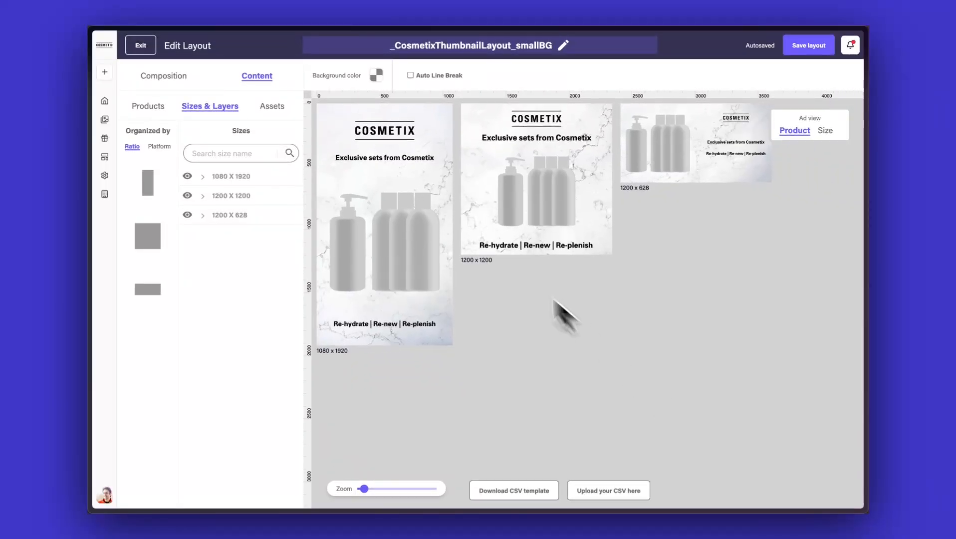
click(421, 229)
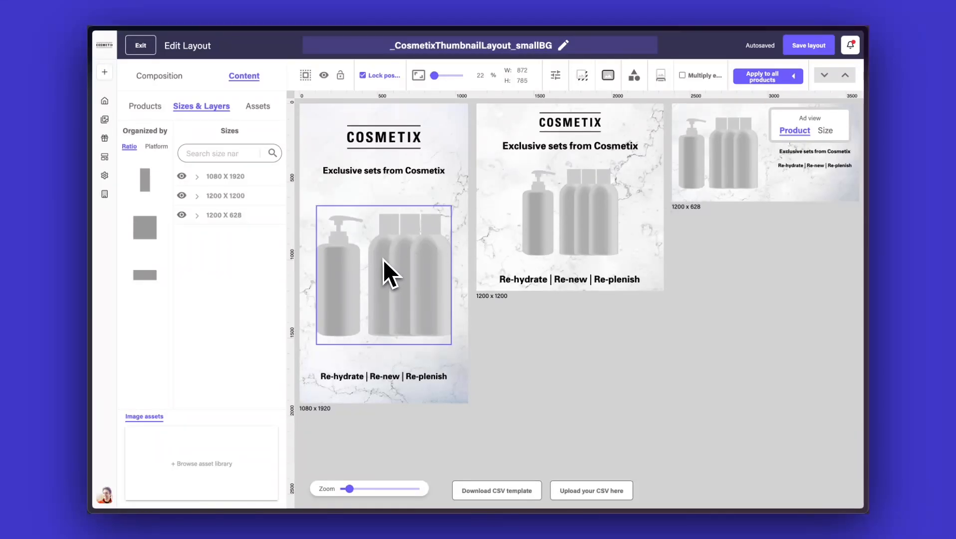
click(306, 76)
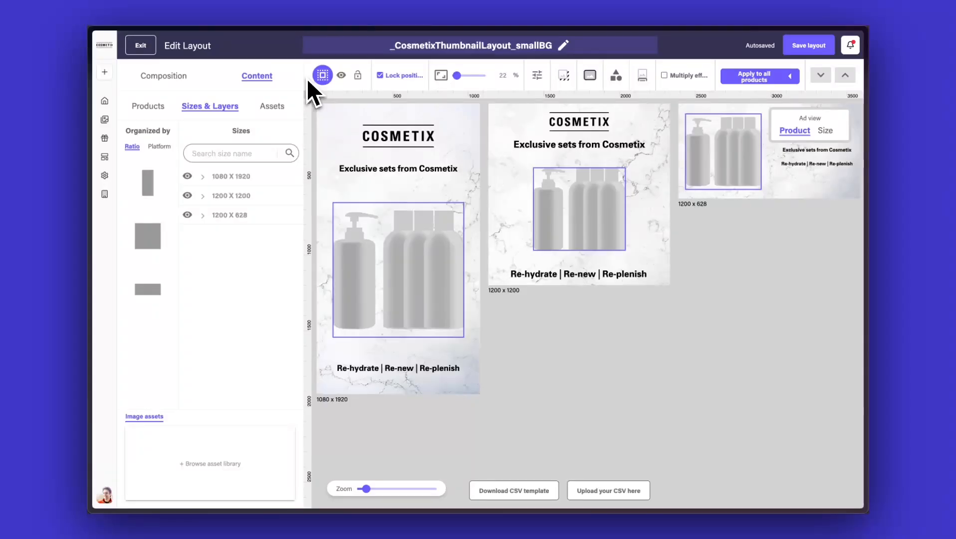
click(643, 78)
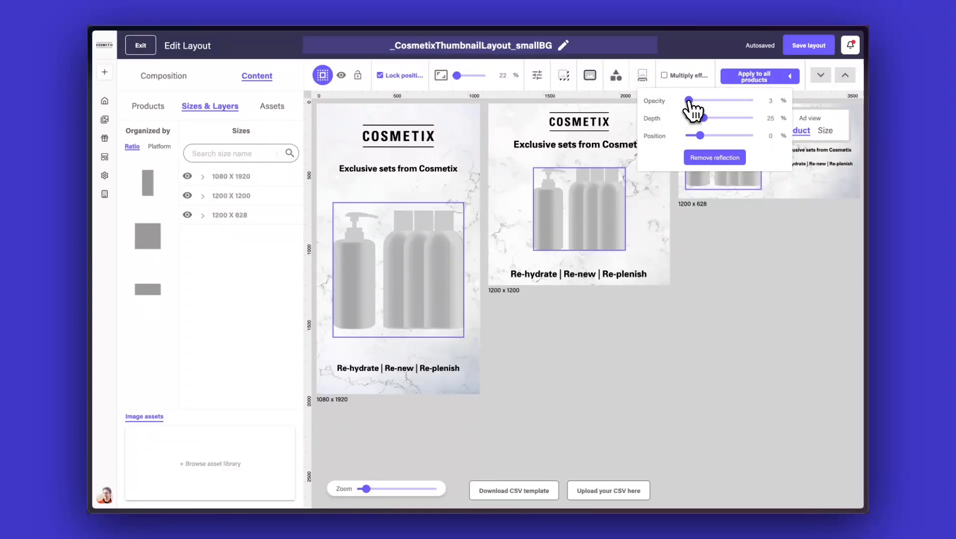
drag(689, 100, 699, 135)
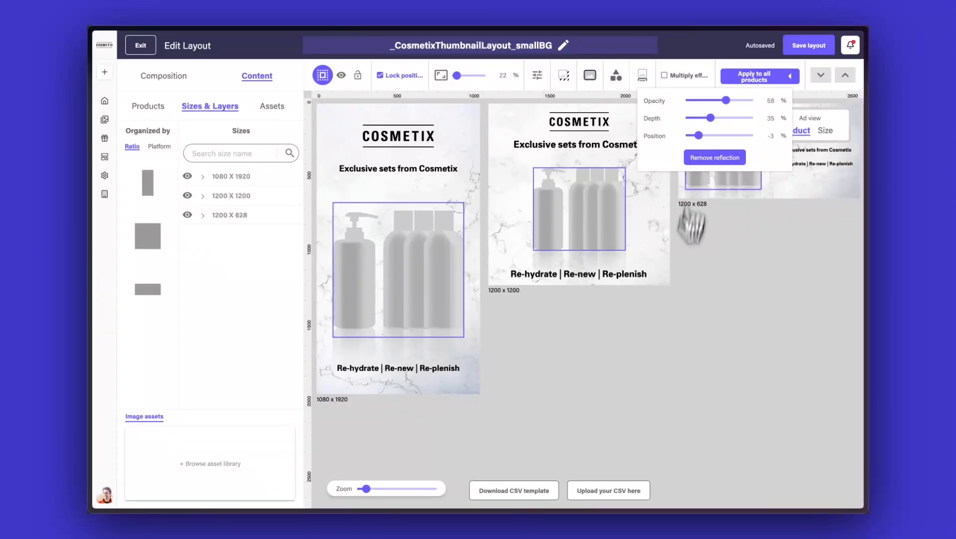
click(667, 324)
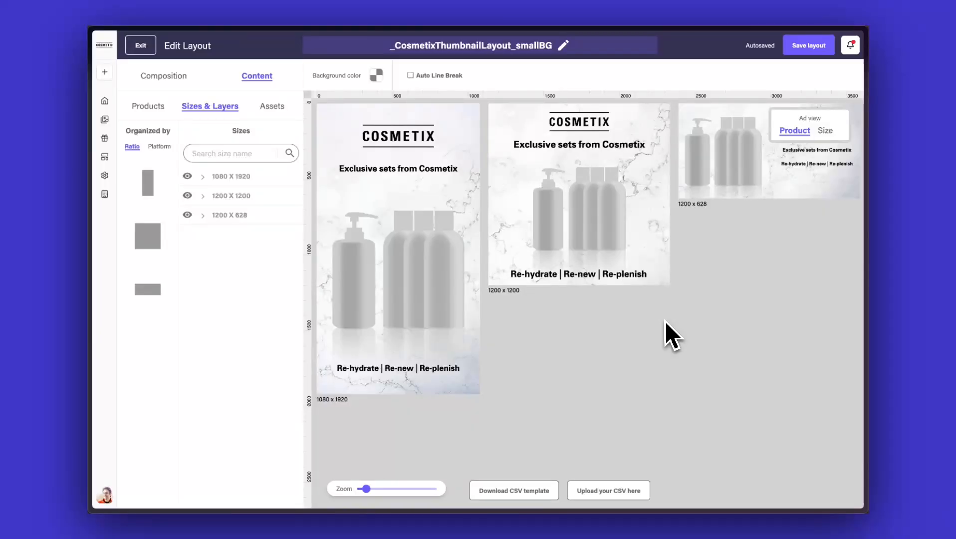
Rename the layout SummerCampaign and save the layout.
click(564, 48)
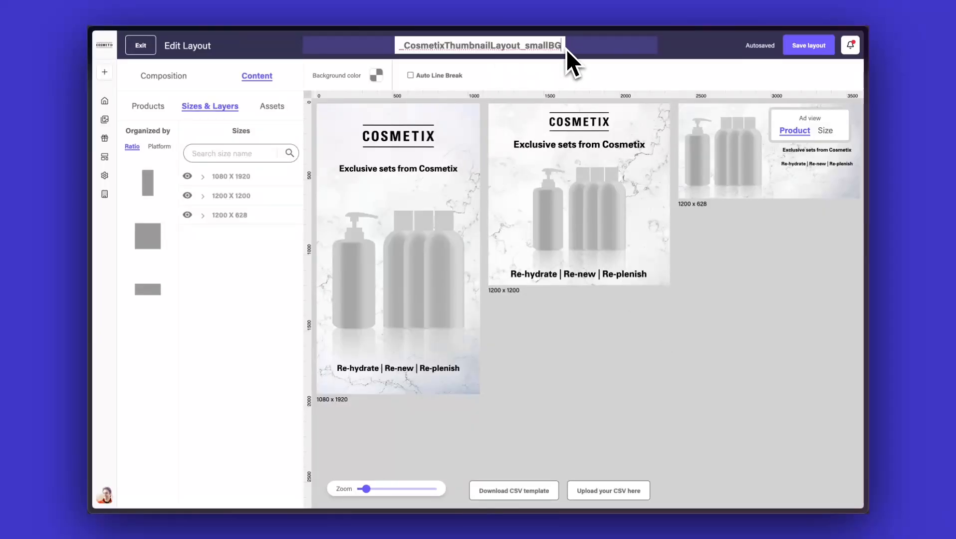
key(ctrl+a)
text(Summ)
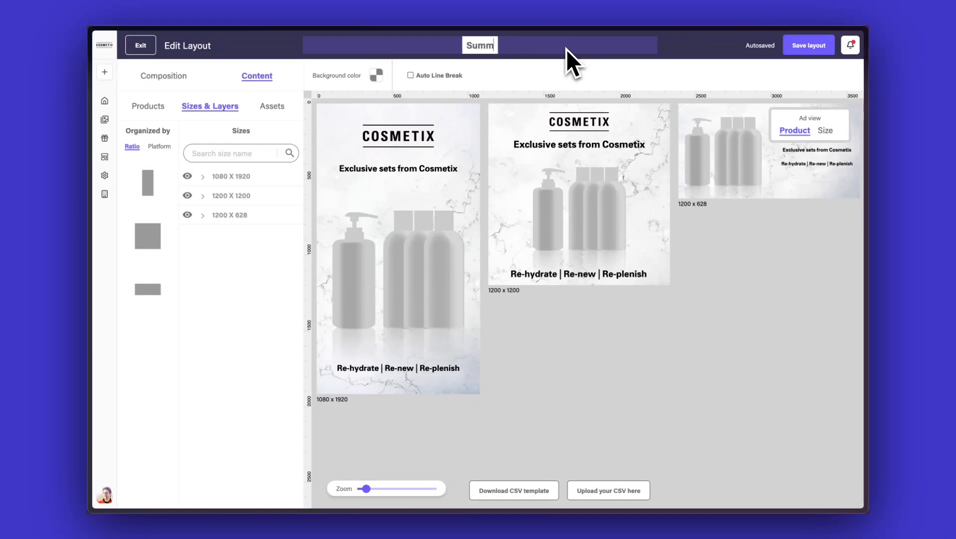
text(erCam)
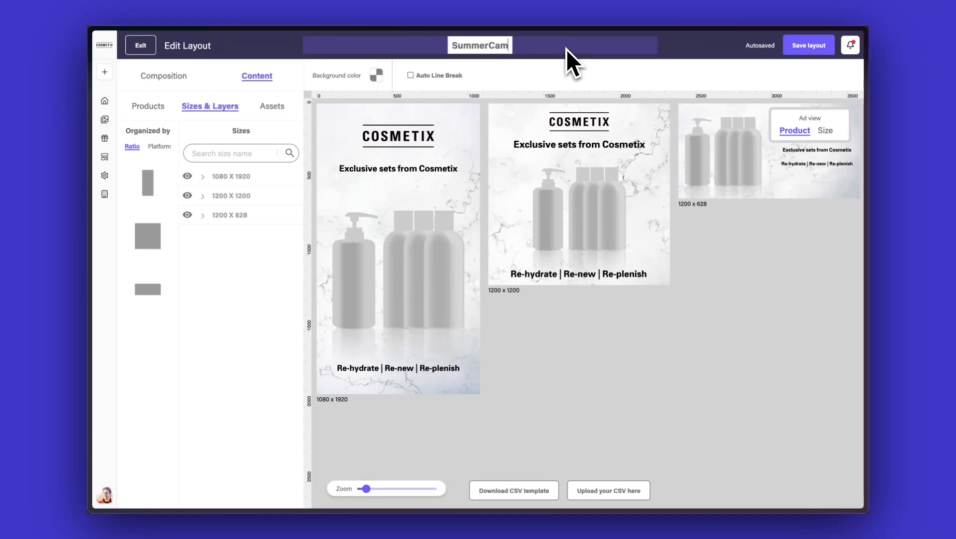
text(paign)
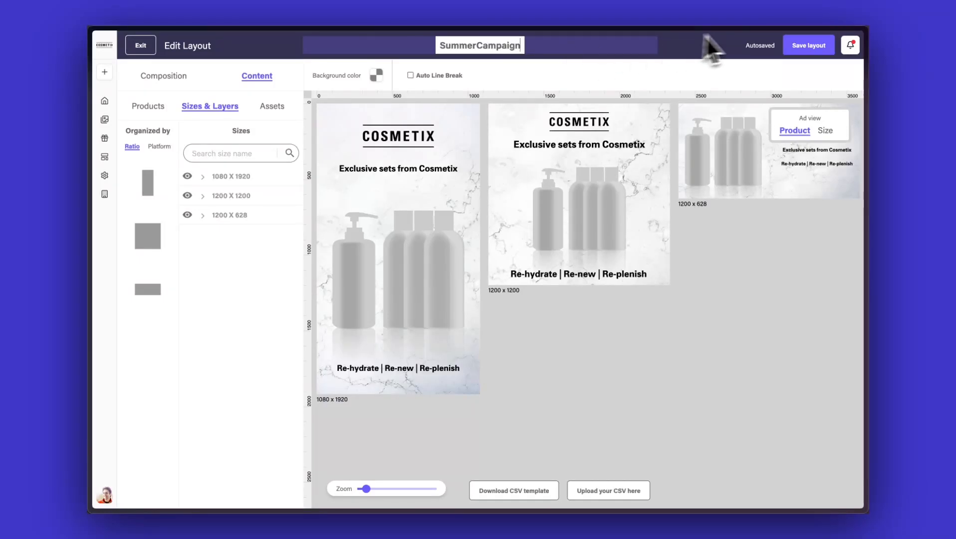
click(793, 47)
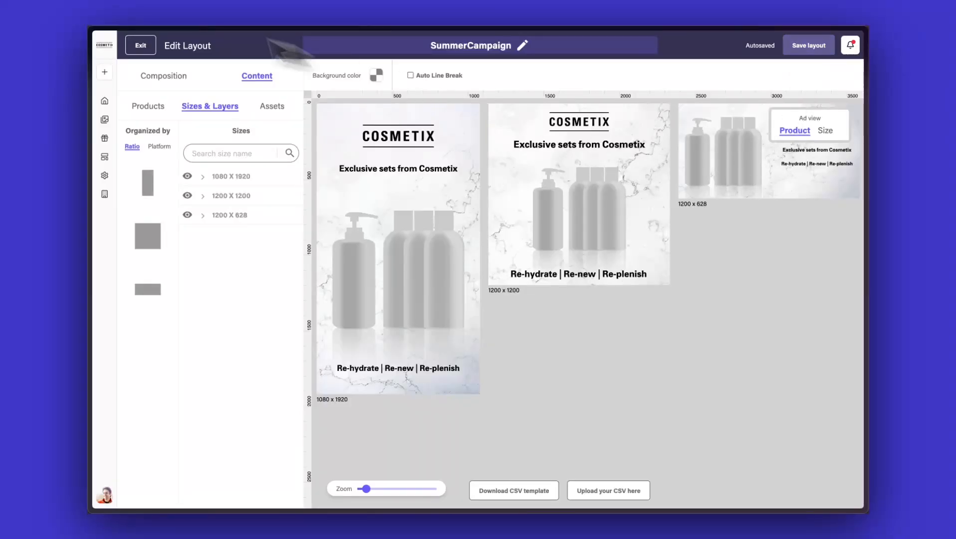
Exit the editor and open the SummerCampaign layout from the layouts list to create visuals.
click(140, 46)
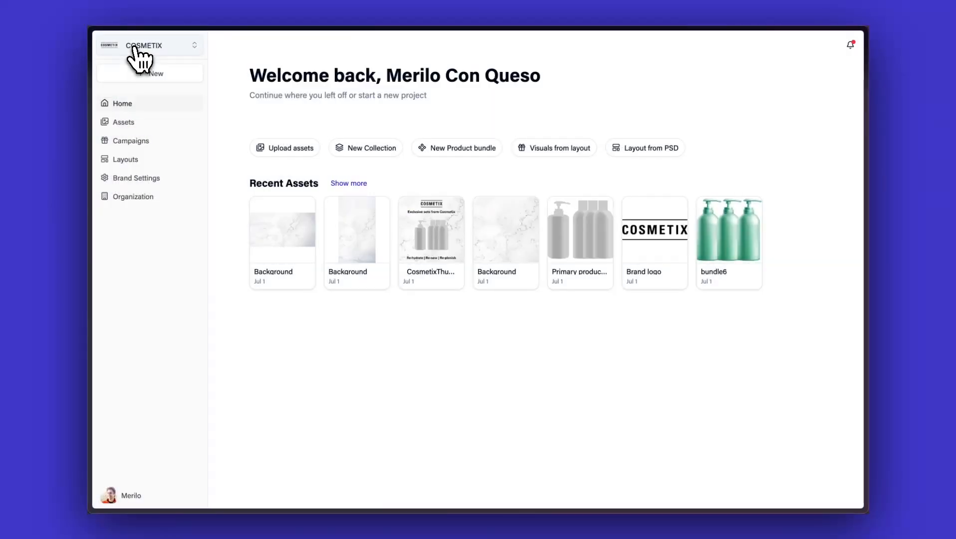
click(120, 160)
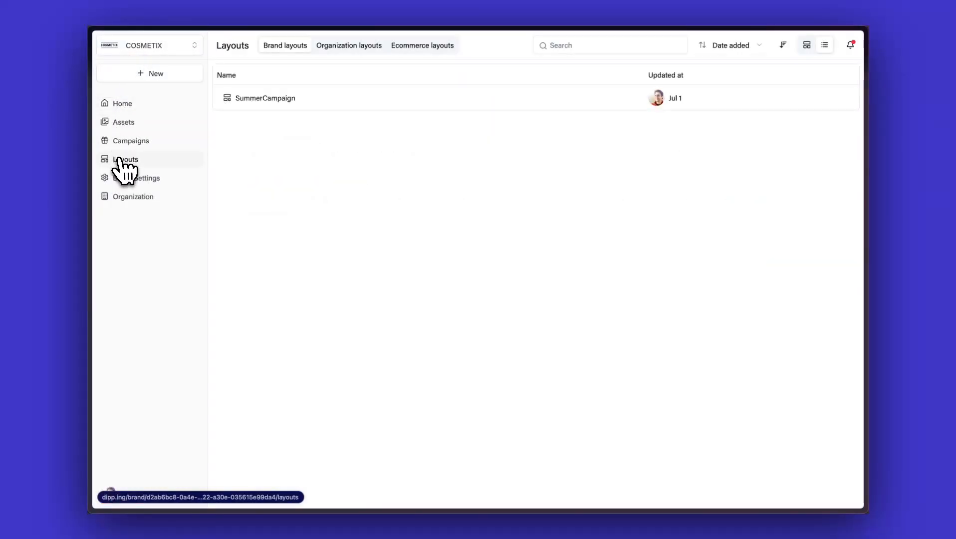
click(341, 100)
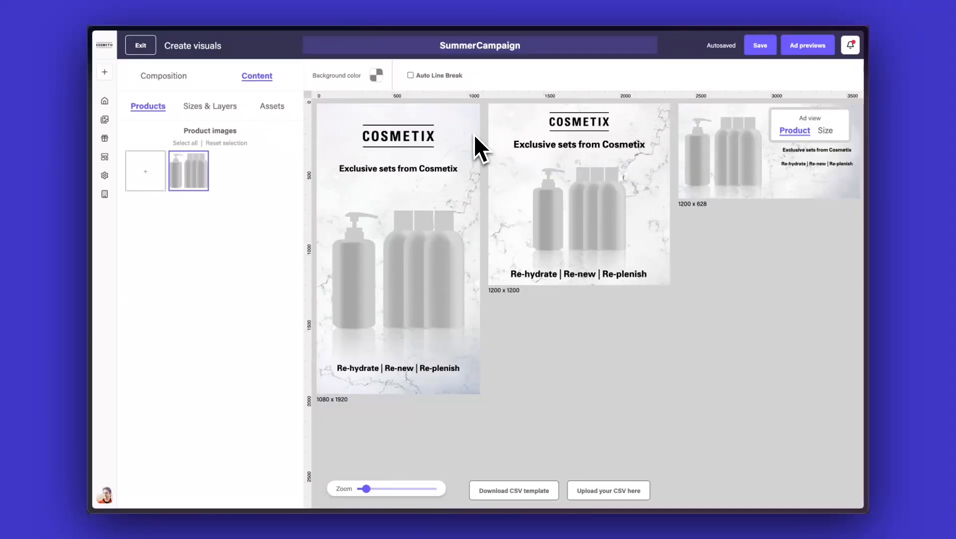
Add the six product bundles from the Spring bundles collection to the campaign and delete the original grey product image.
click(149, 174)
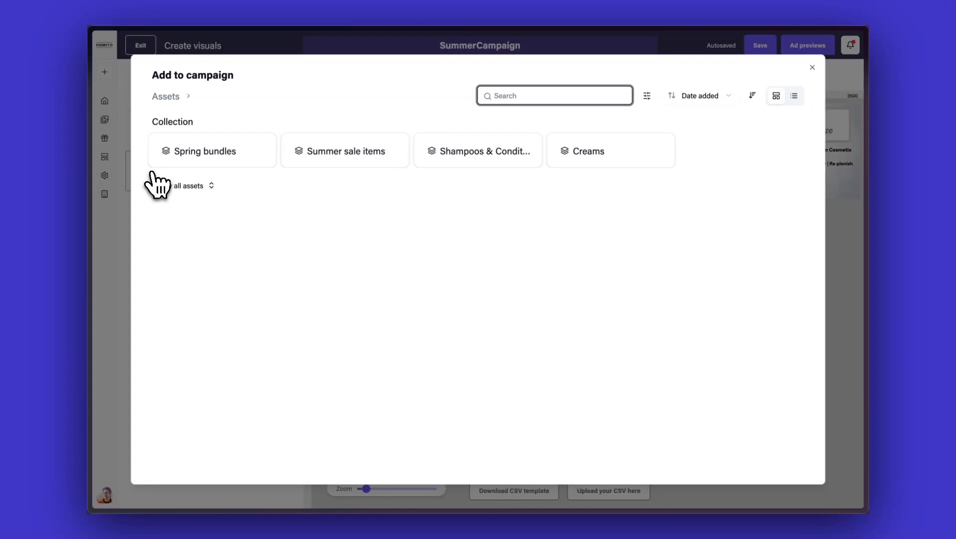
click(233, 155)
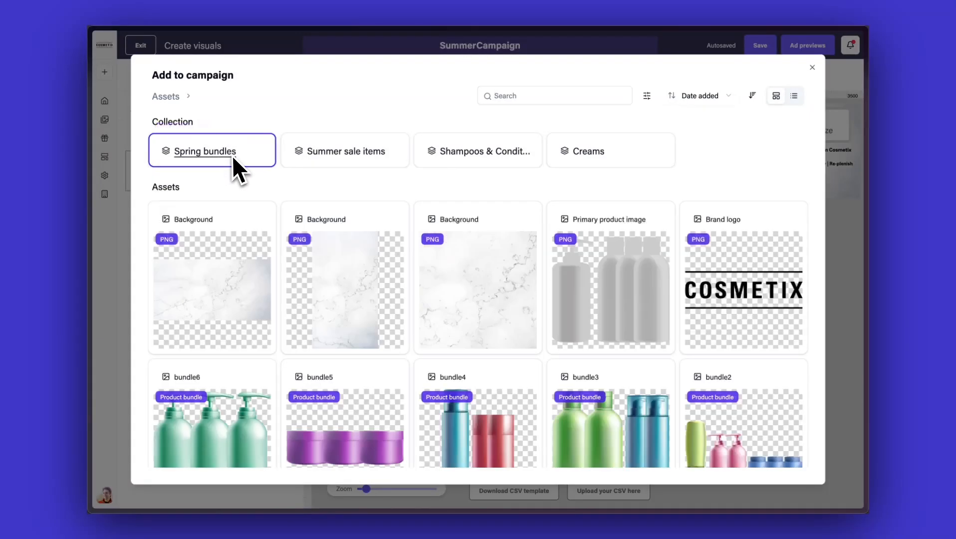
click(229, 226)
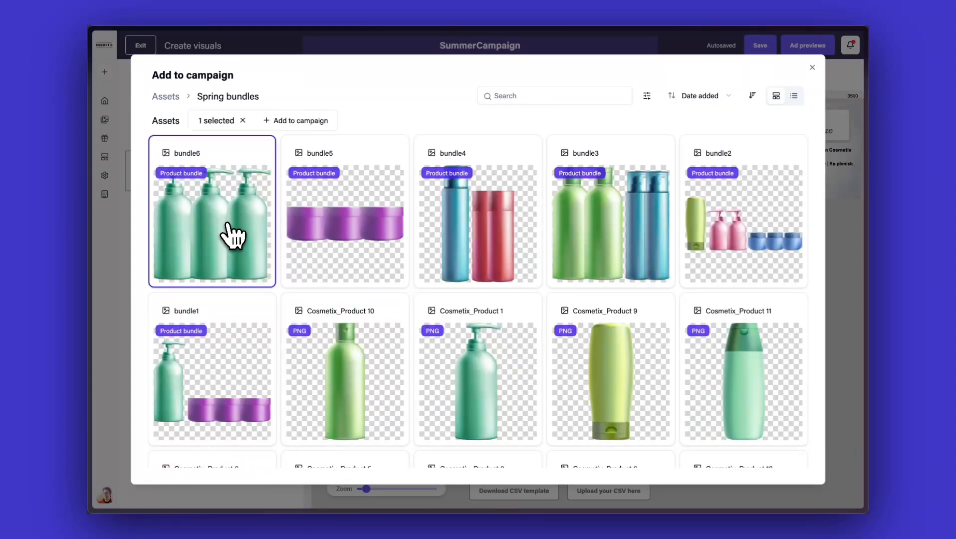
shift+click(240, 378)
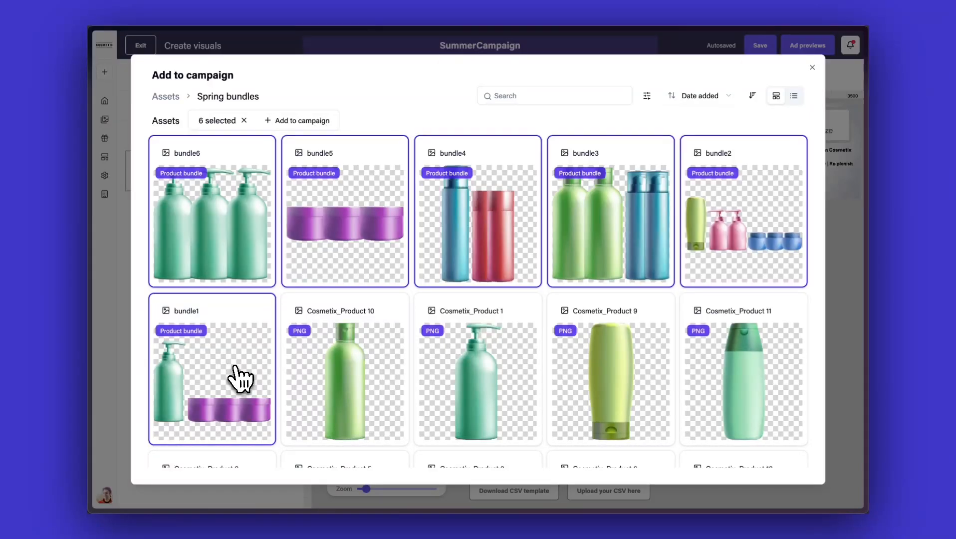
click(310, 121)
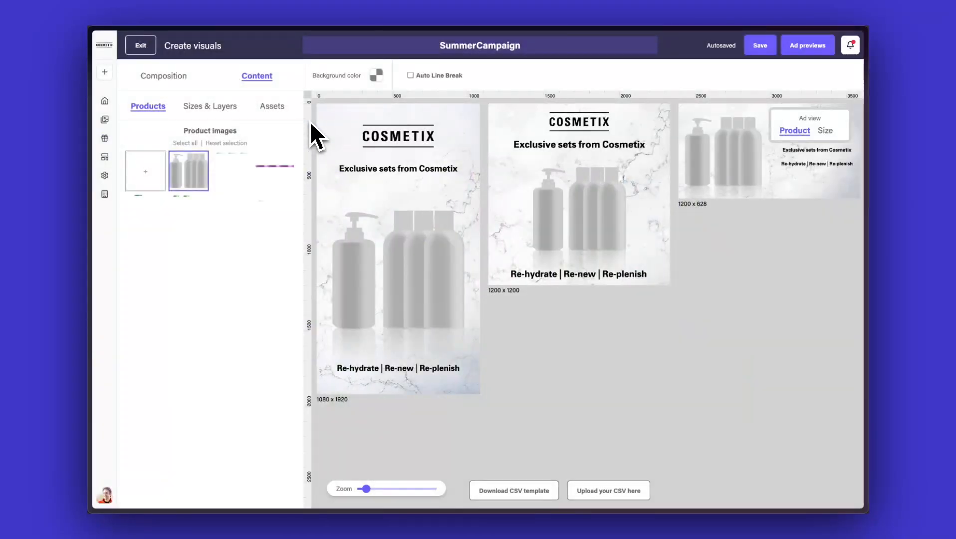
click(196, 176)
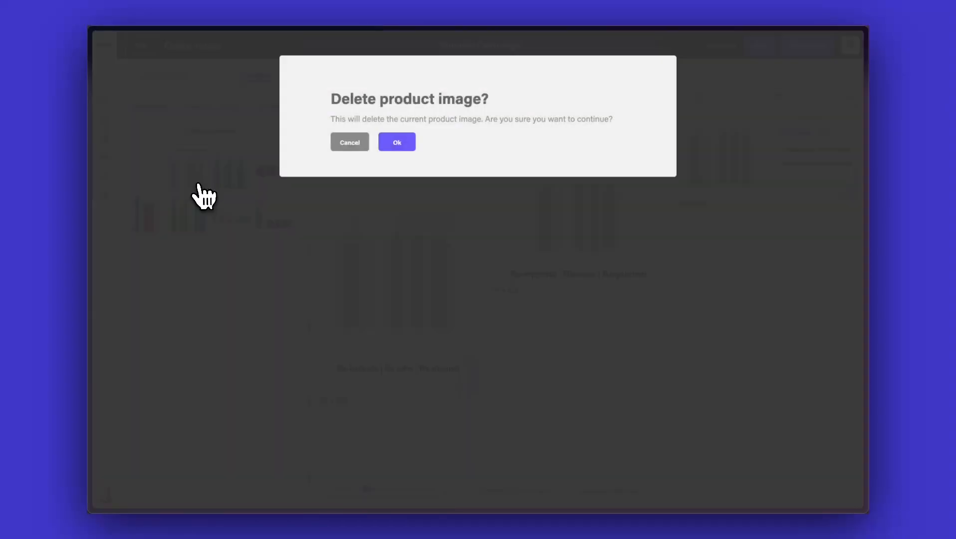
click(384, 143)
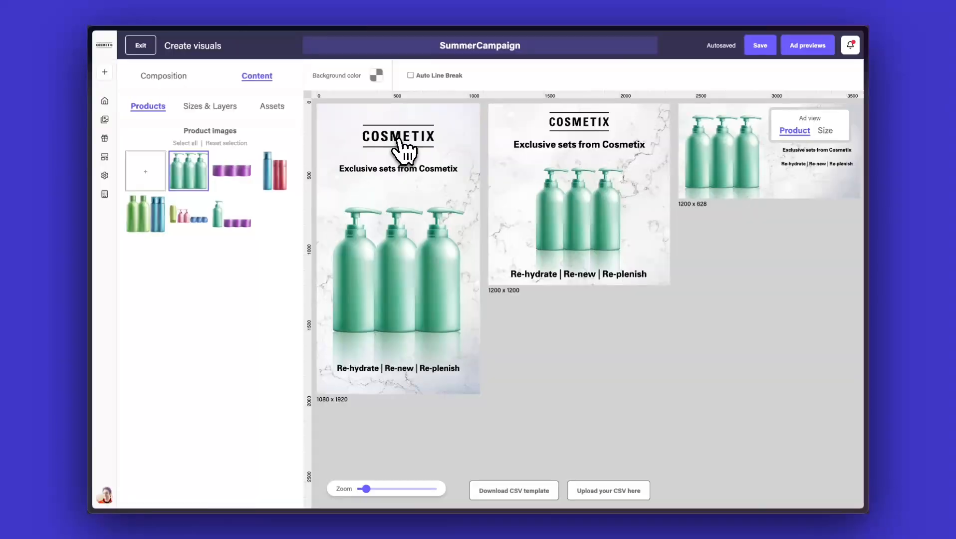
Select all six product images and review the generated ads for each bundle in every size.
click(185, 144)
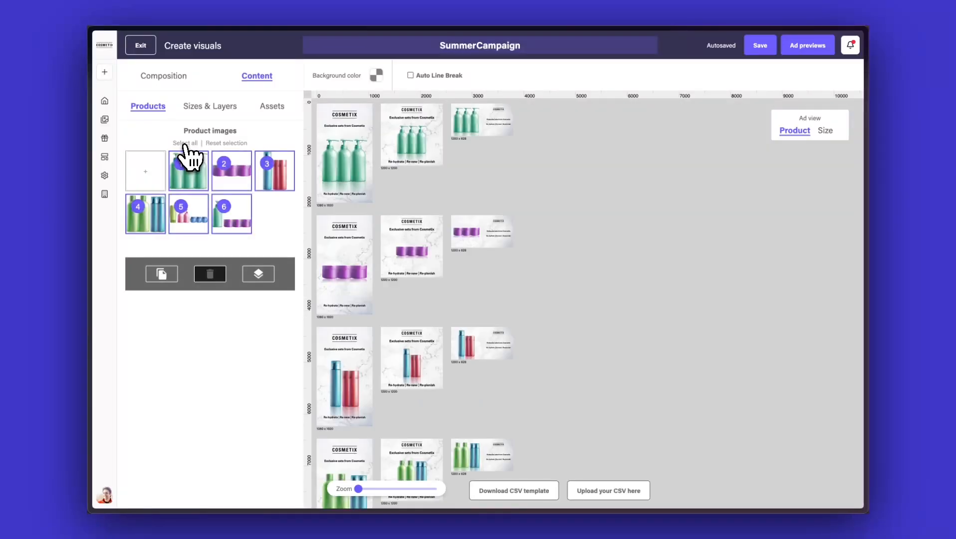
scroll(536, 194, up, 5)
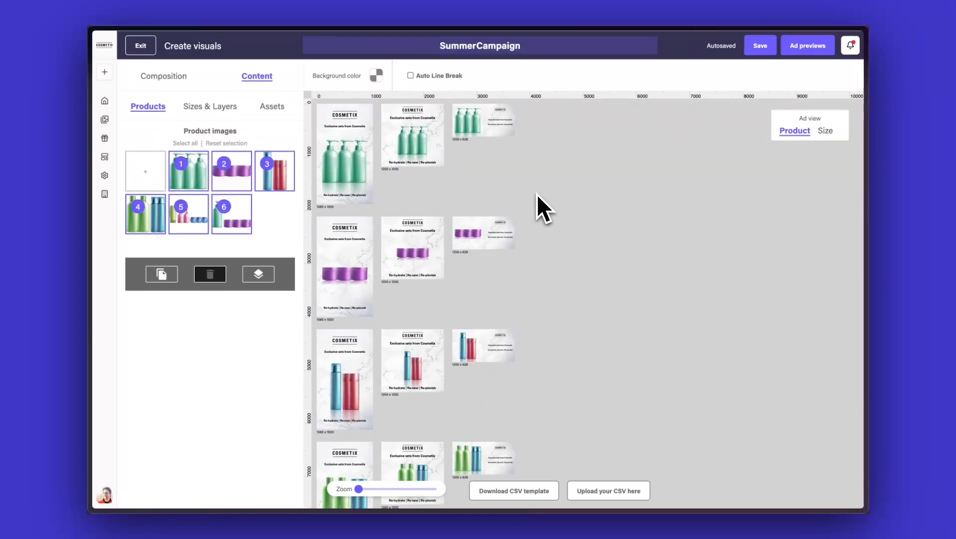
scroll(537, 195, up, 3)
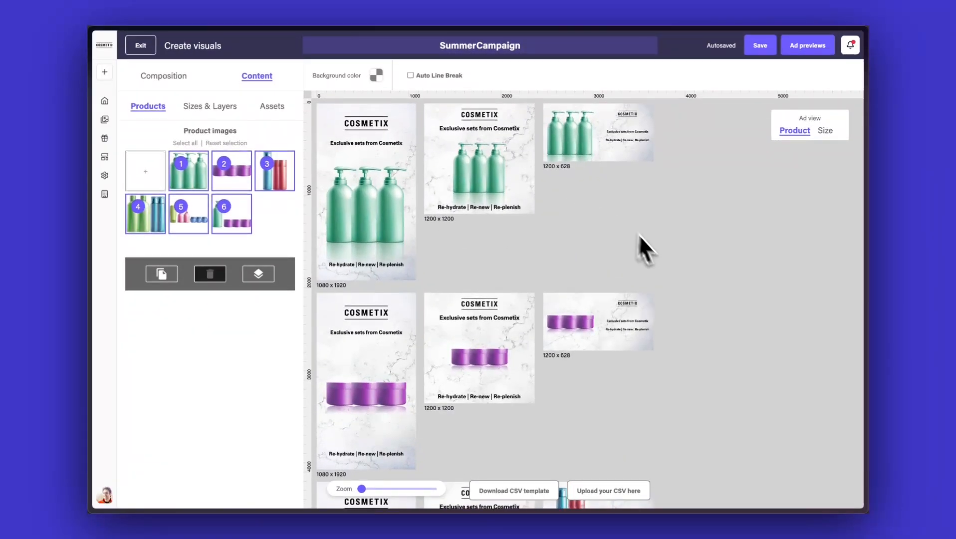
drag(694, 330, 698, 183)
drag(693, 390, 704, 185)
drag(715, 367, 718, 260)
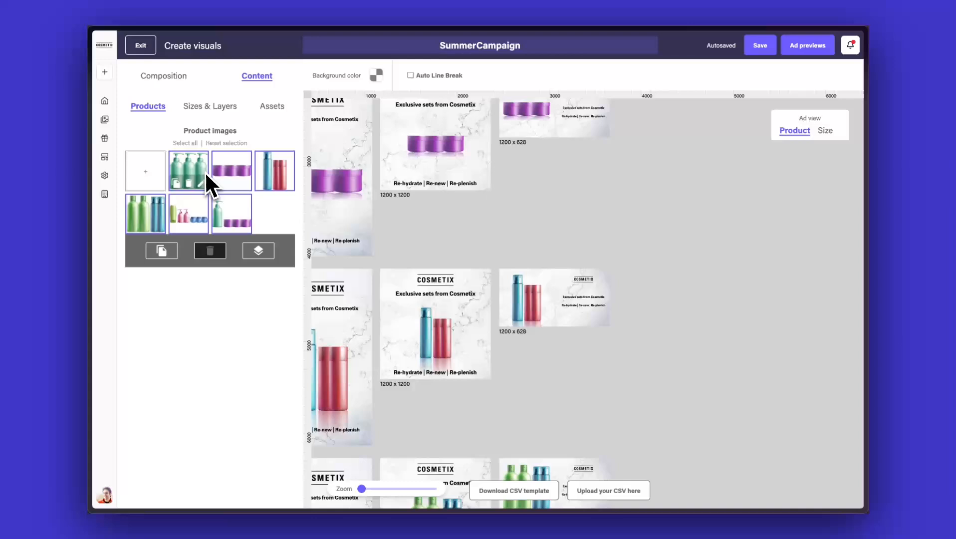
click(205, 172)
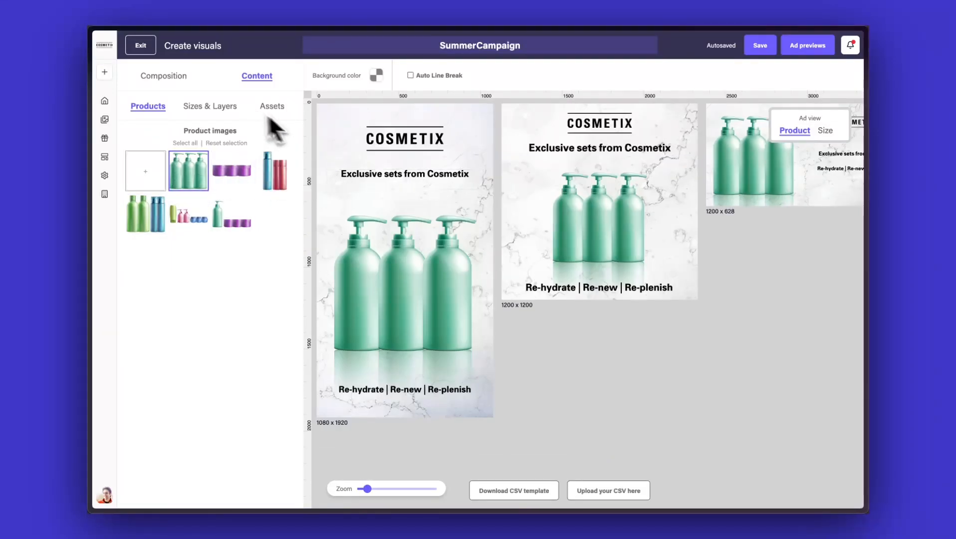
click(192, 143)
click(339, 127)
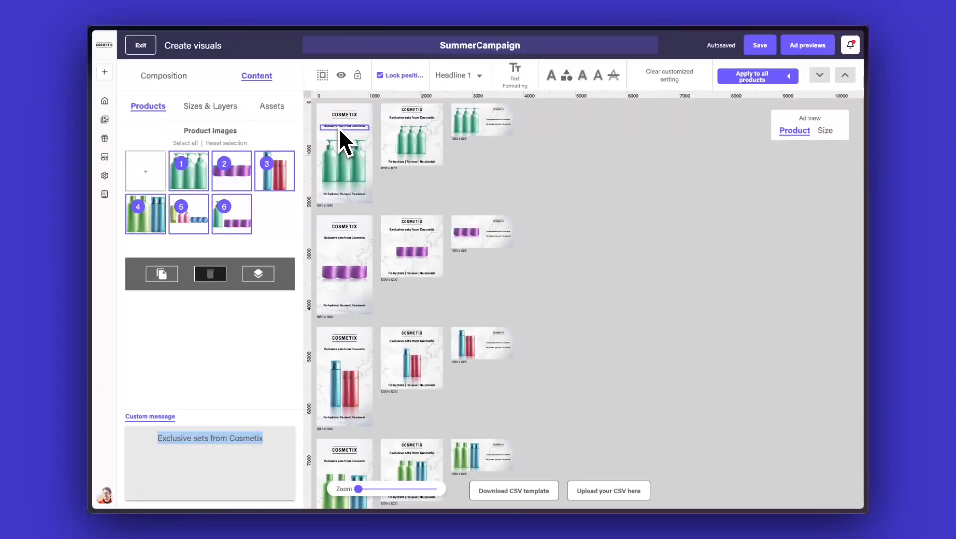
click(324, 76)
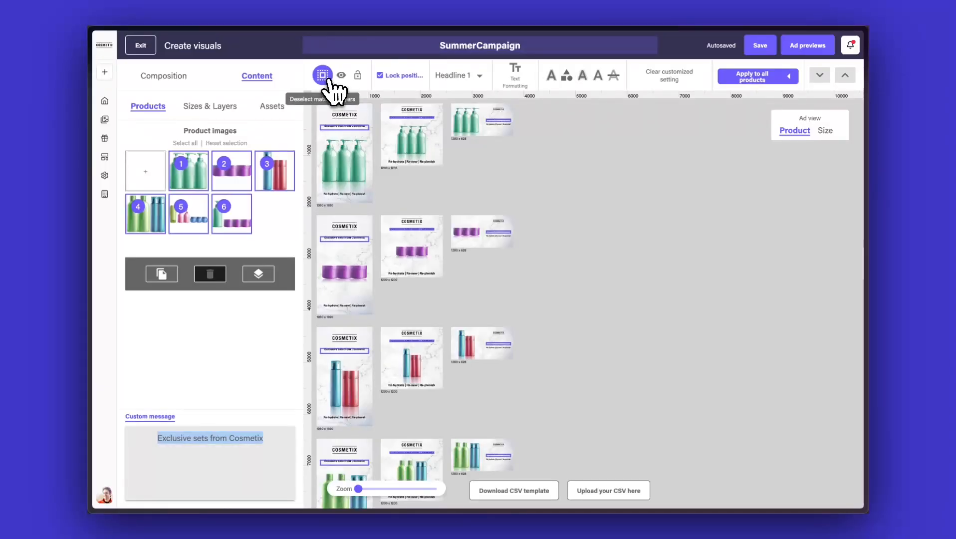
click(557, 223)
Increase the headline font size in the 1080 x 1920 ads only.
click(218, 107)
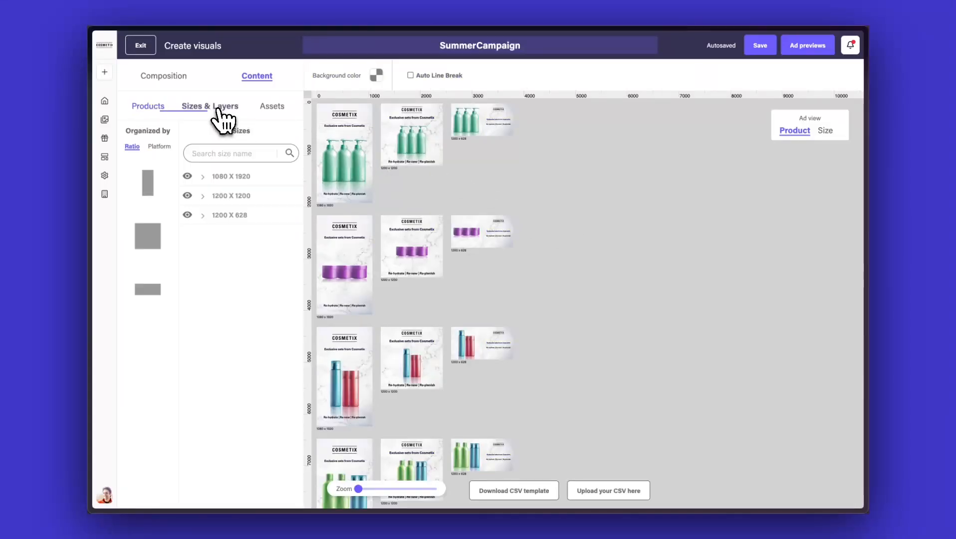
click(230, 177)
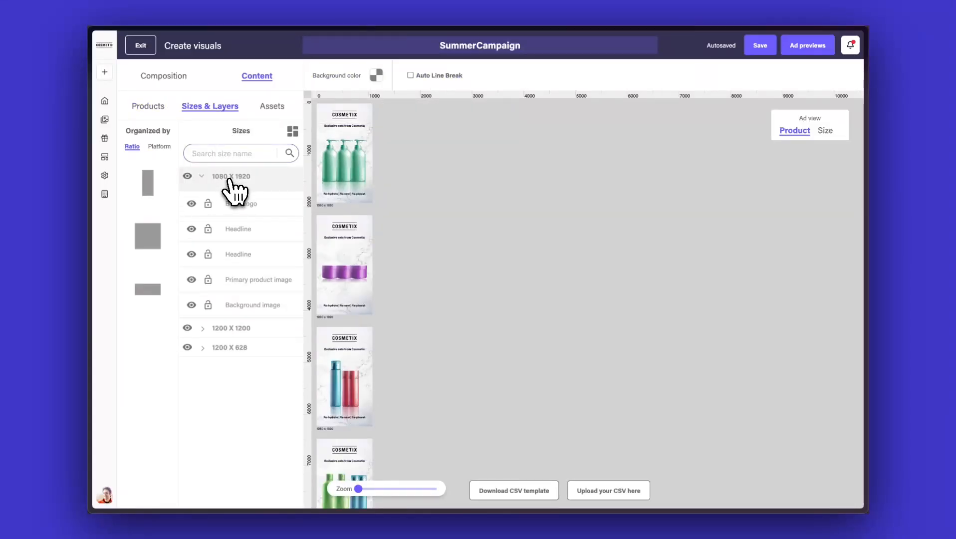
click(335, 128)
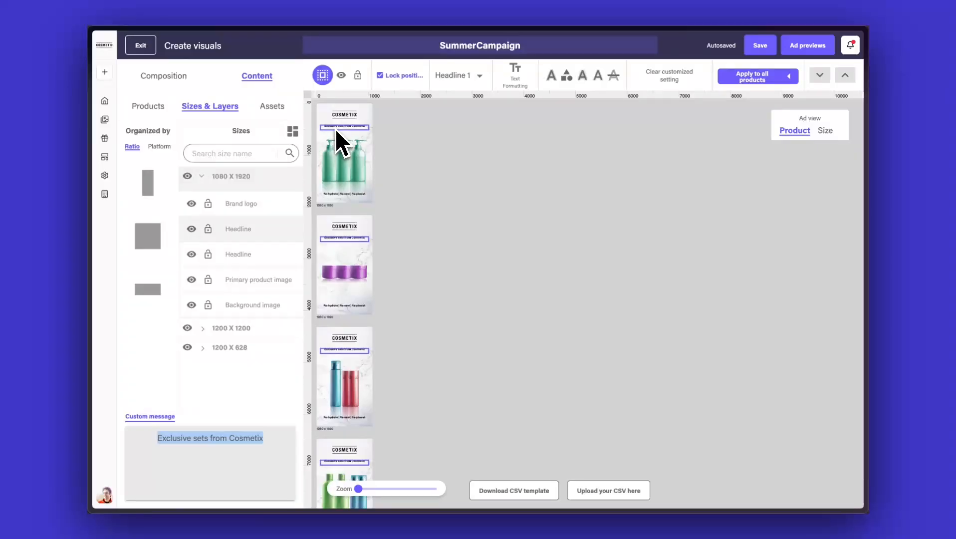
click(519, 74)
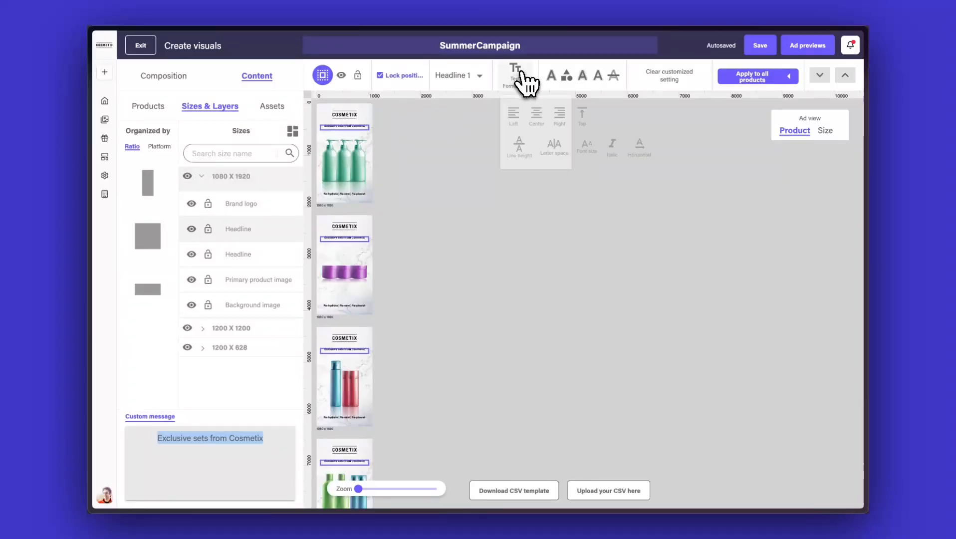
click(585, 145)
drag(562, 175, 563, 174)
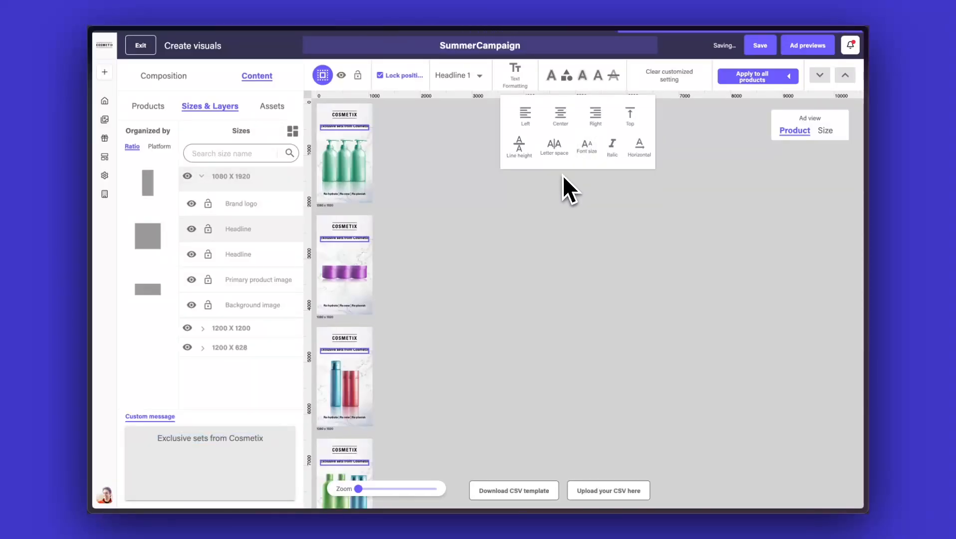
click(469, 224)
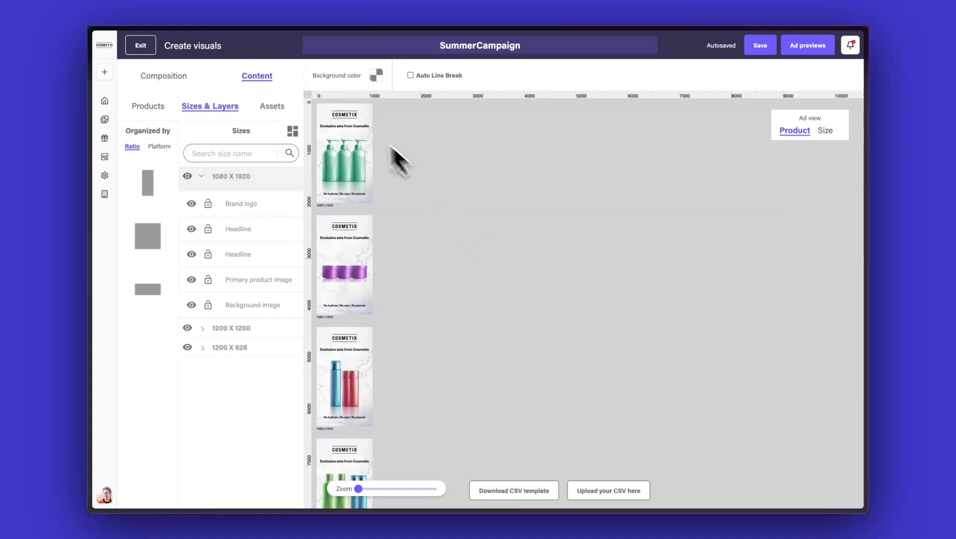
Open the ad previews and inspect the bundle6 ads in the 1200 x 1200 and 1200 x 628 sizes.
click(294, 130)
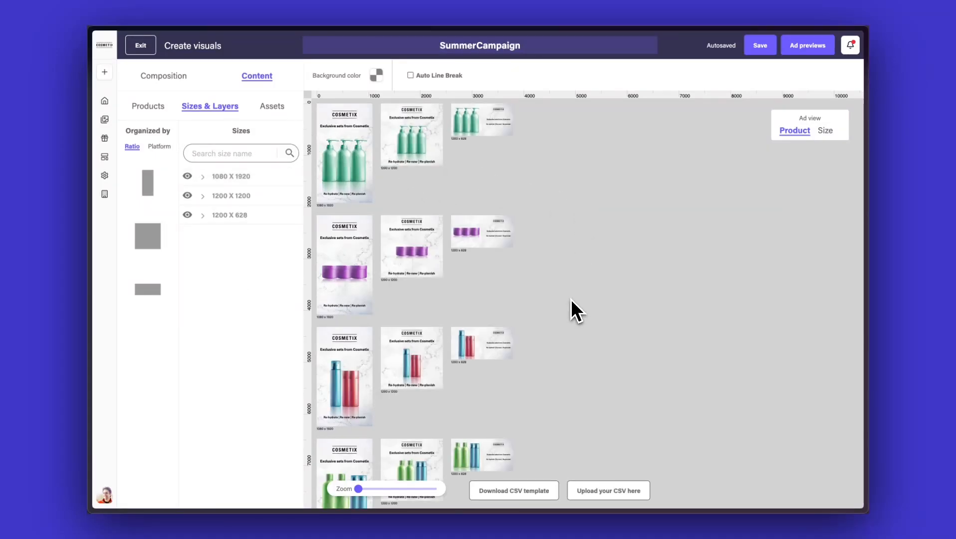
mouse_move(571, 299)
mouse_down()
mouse_move(570, 144)
mouse_move(565, 335)
mouse_move(579, 315)
mouse_up()
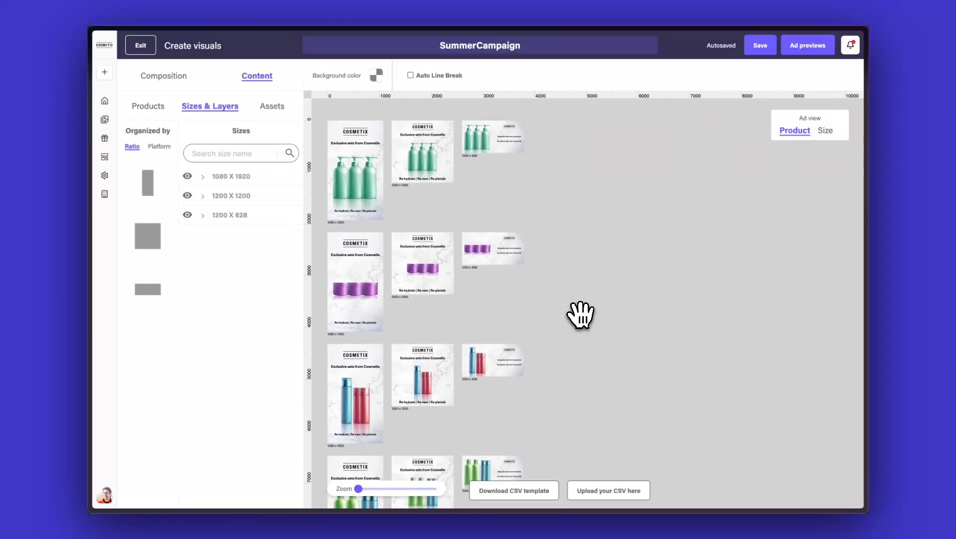
click(807, 45)
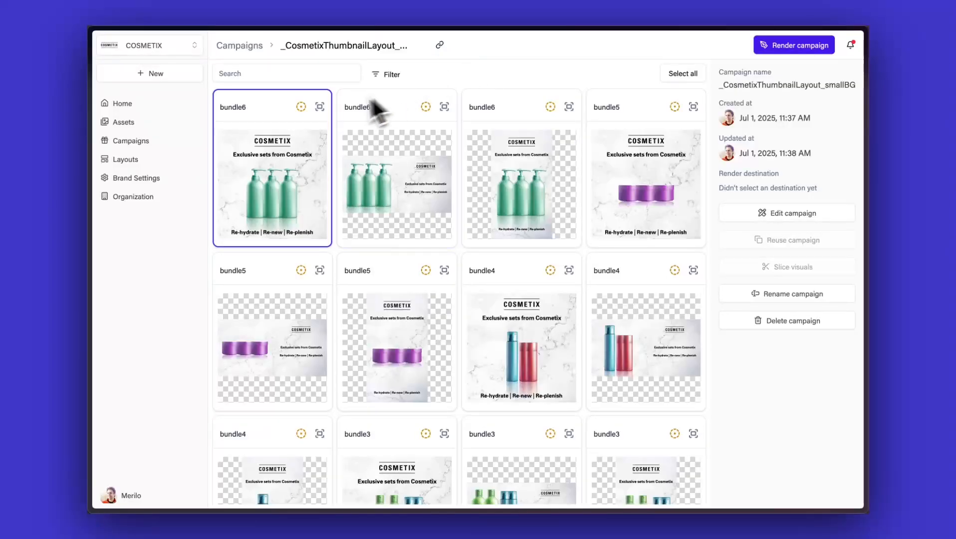
click(320, 108)
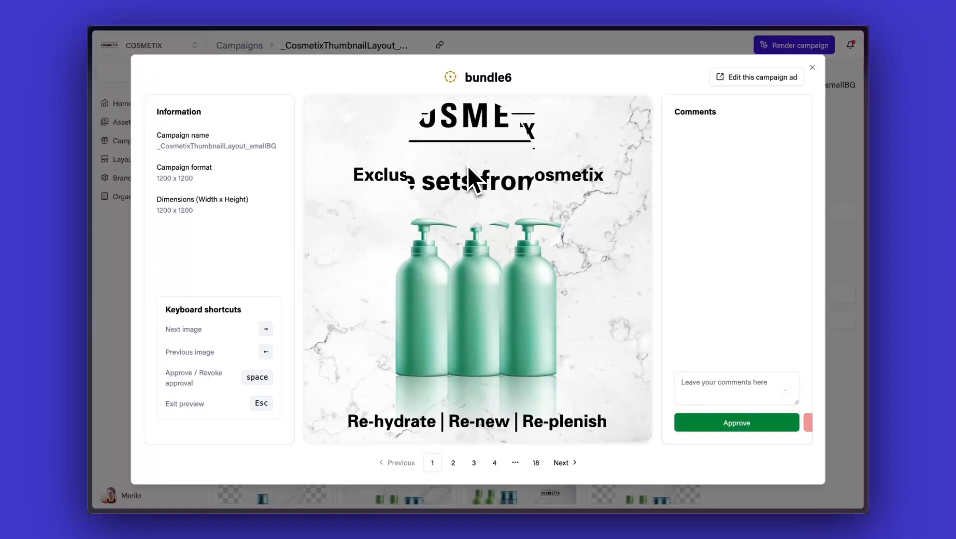
click(454, 463)
click(722, 383)
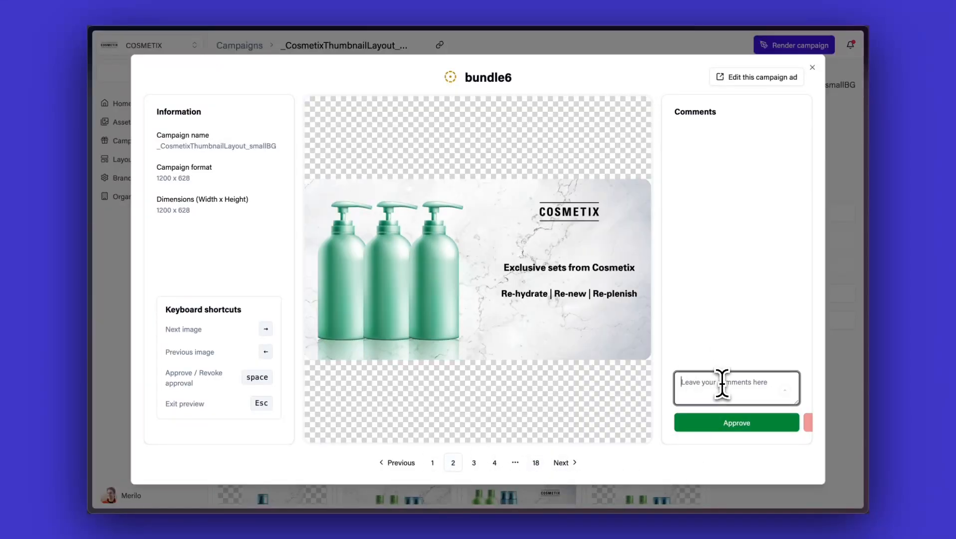
click(841, 194)
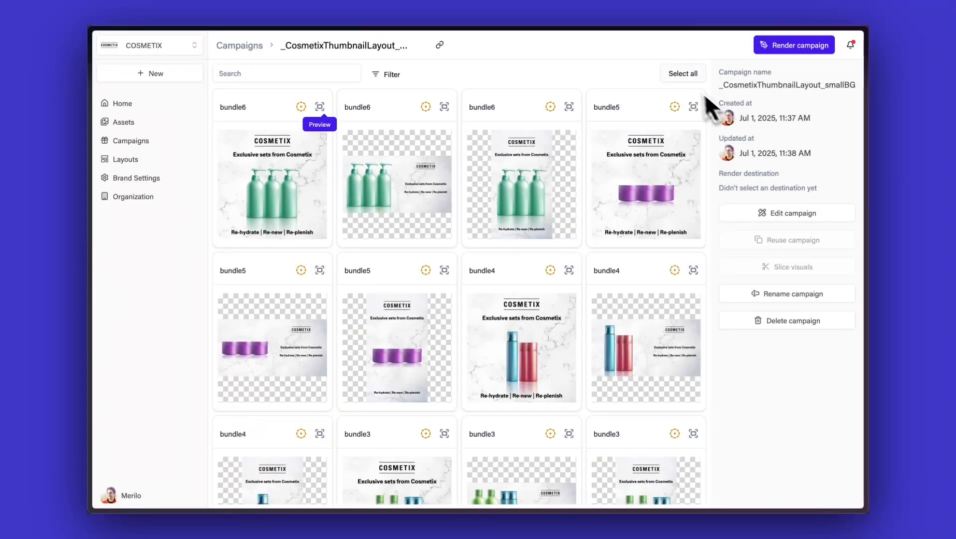
Select all generated ads and approve them.
click(684, 74)
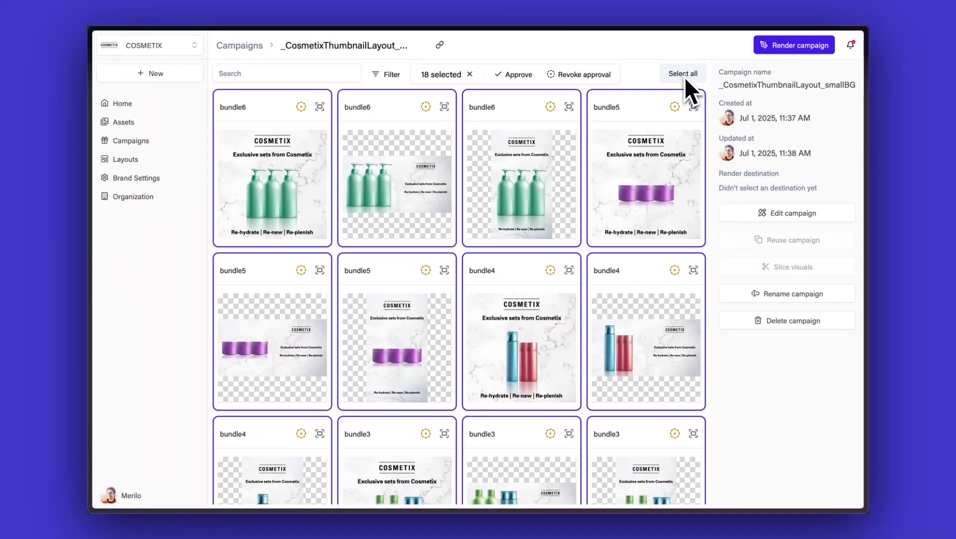
click(520, 74)
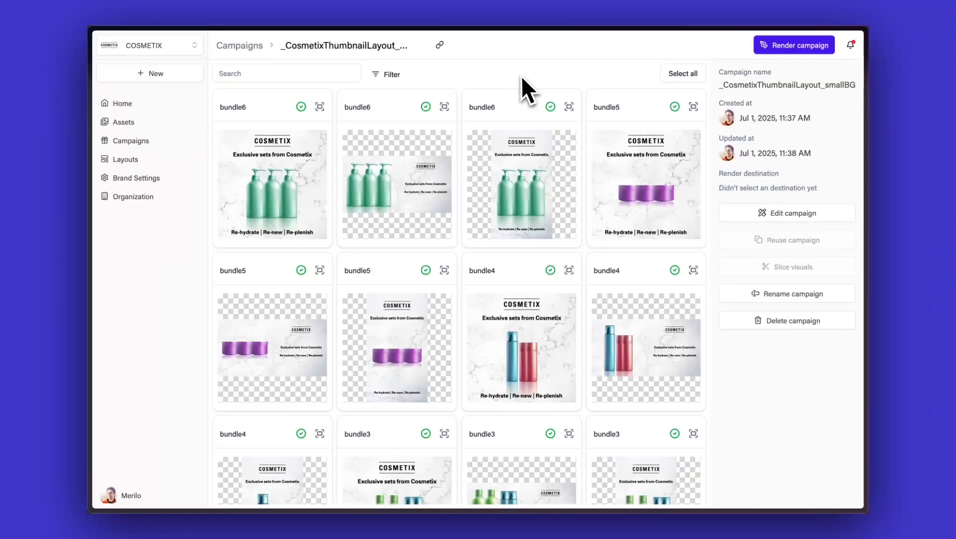
Start rendering the campaign, choosing the Spring bundles collection as the destination.
click(793, 46)
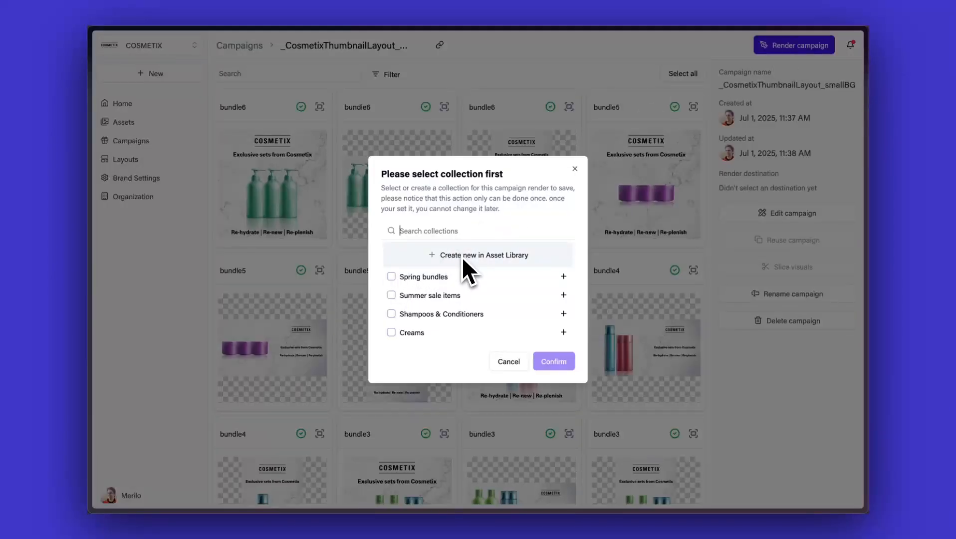
click(392, 279)
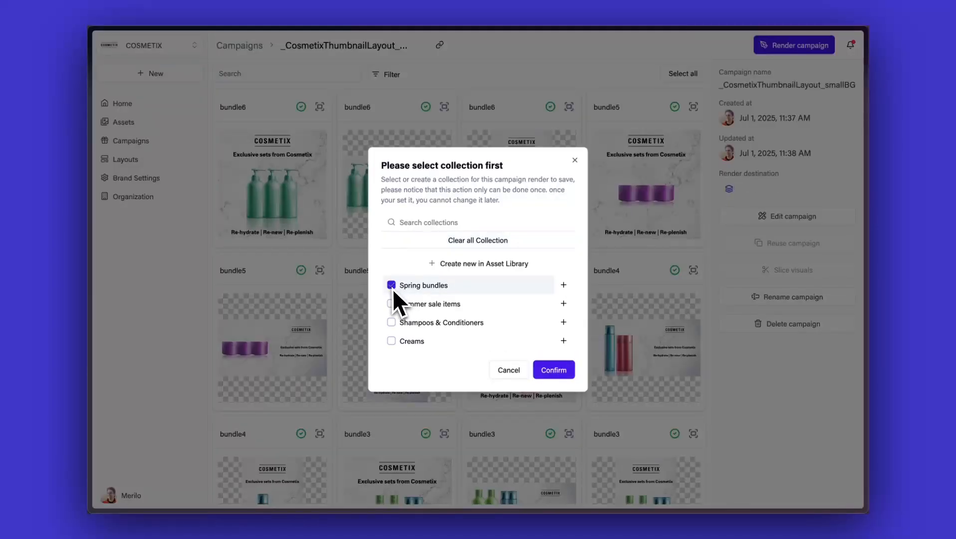
click(561, 373)
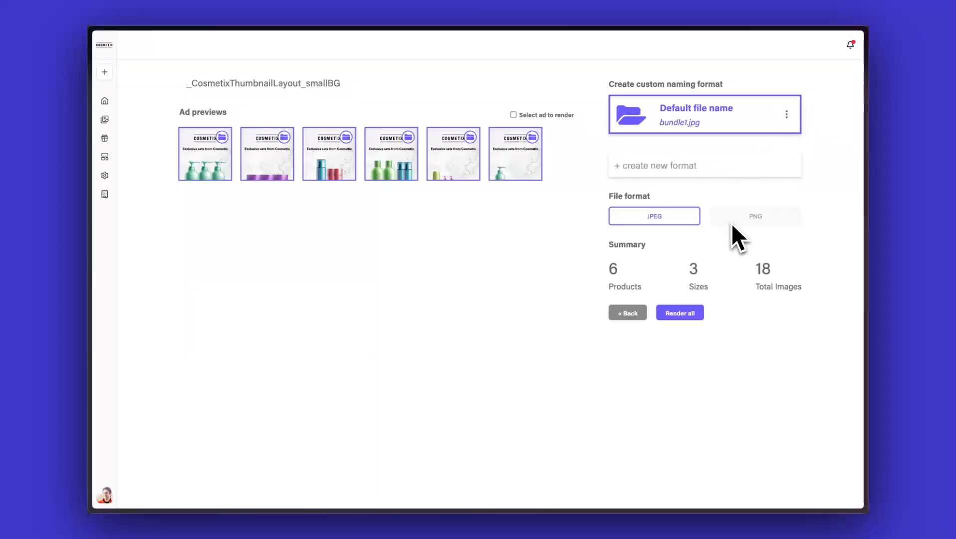
Set a custom file naming format of product file name plus file dimensions, then render all images as JPEG.
click(779, 112)
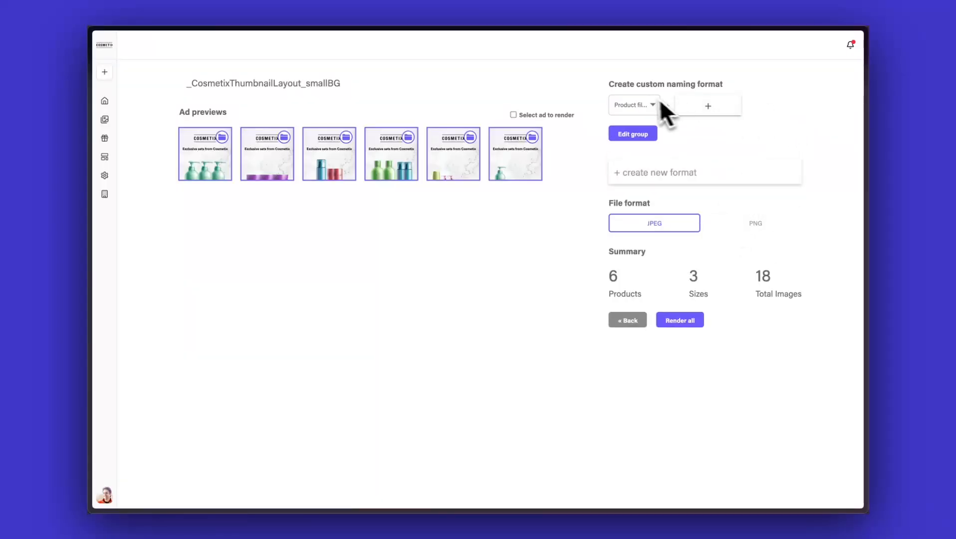
click(643, 105)
click(644, 110)
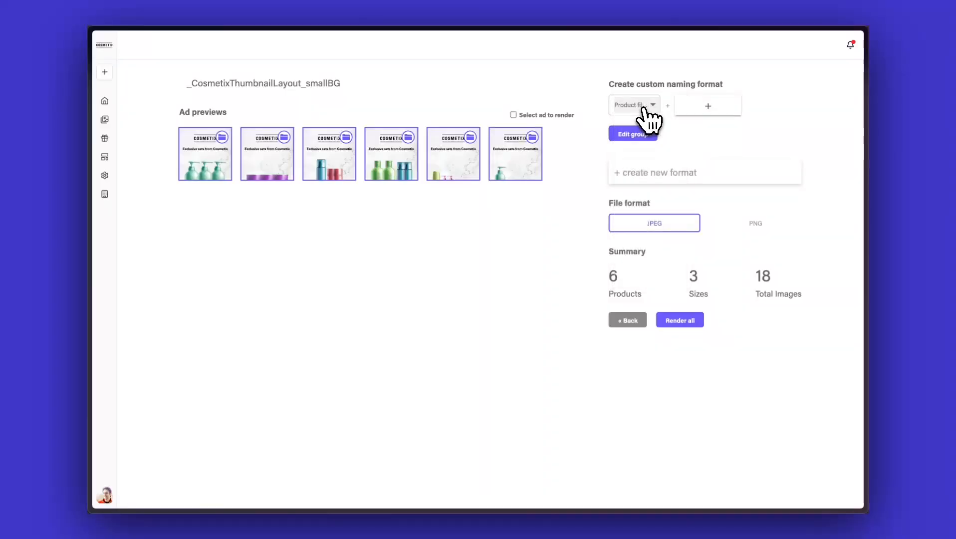
click(707, 107)
click(700, 108)
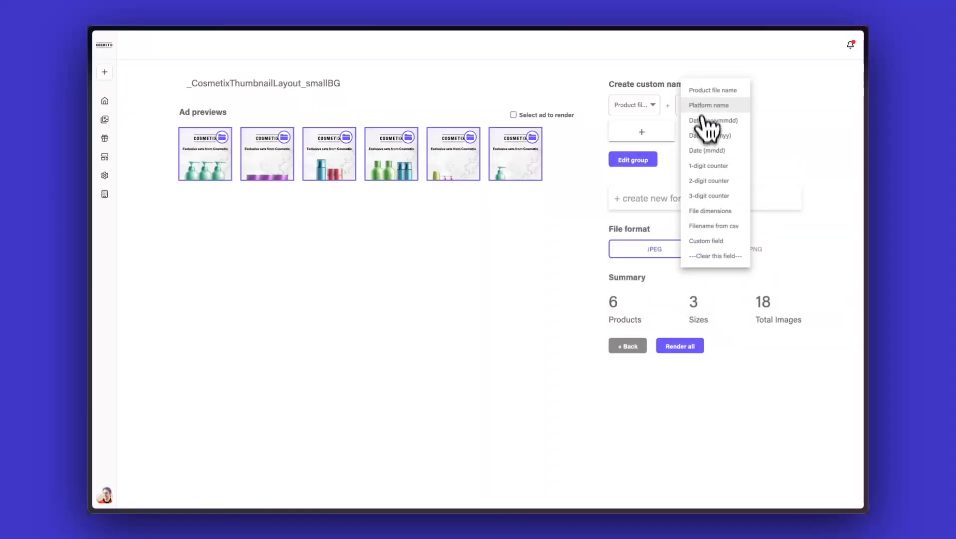
click(710, 211)
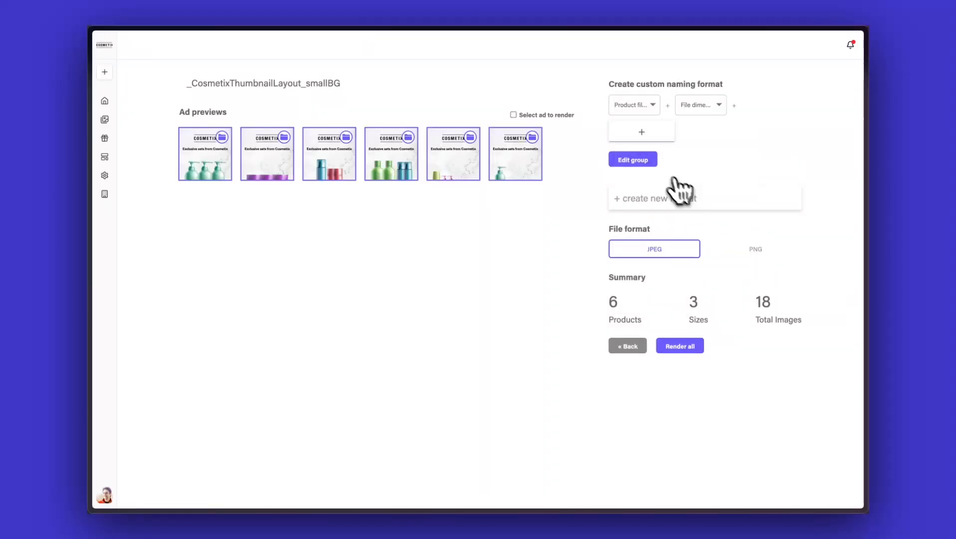
click(650, 160)
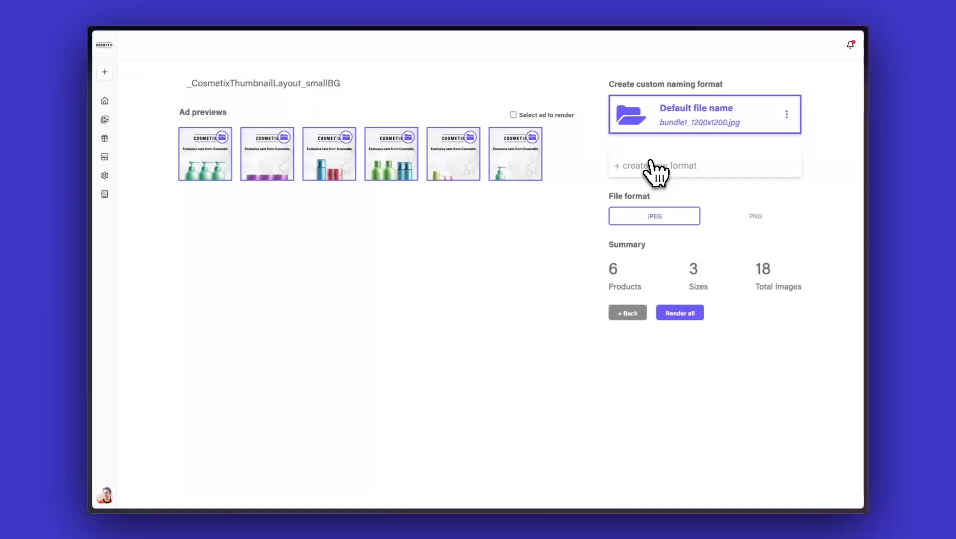
click(686, 315)
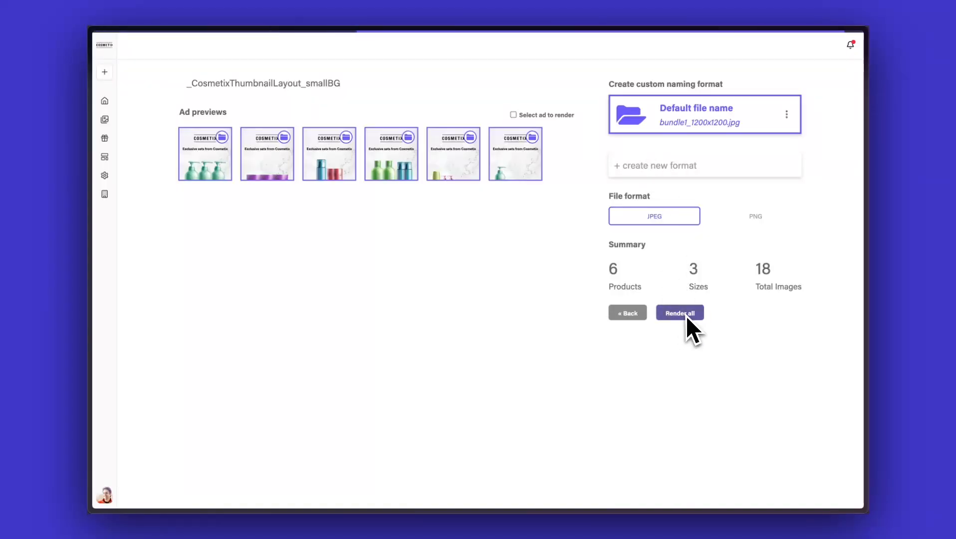